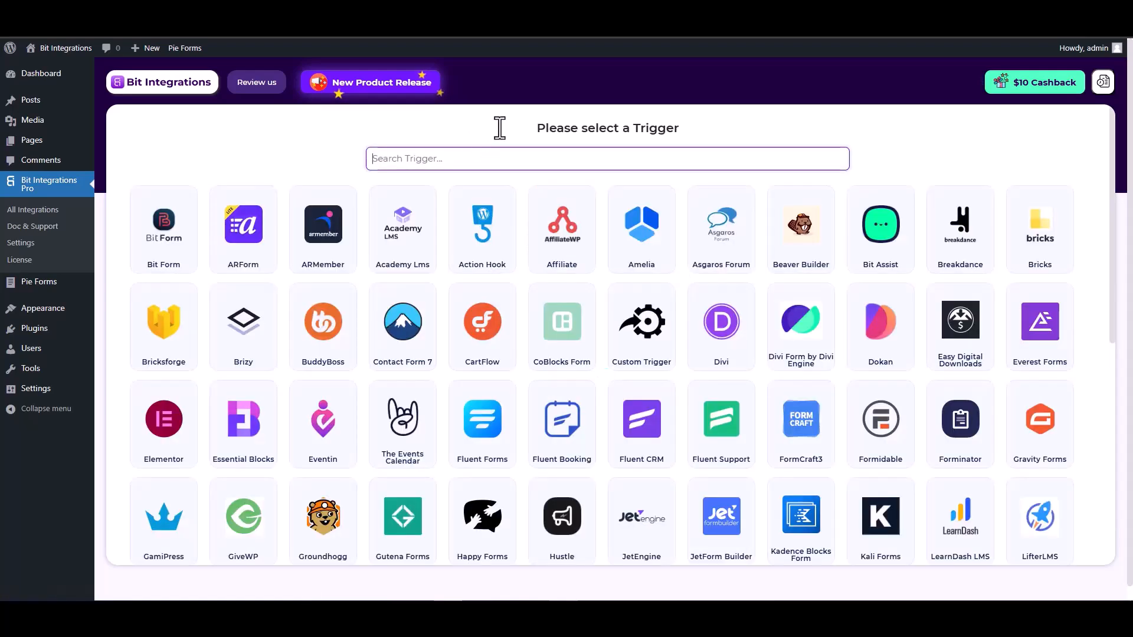
# - Pick Pie Forms as the trigger, start fetching, and switch to the site's form page
pyautogui.write('pie')
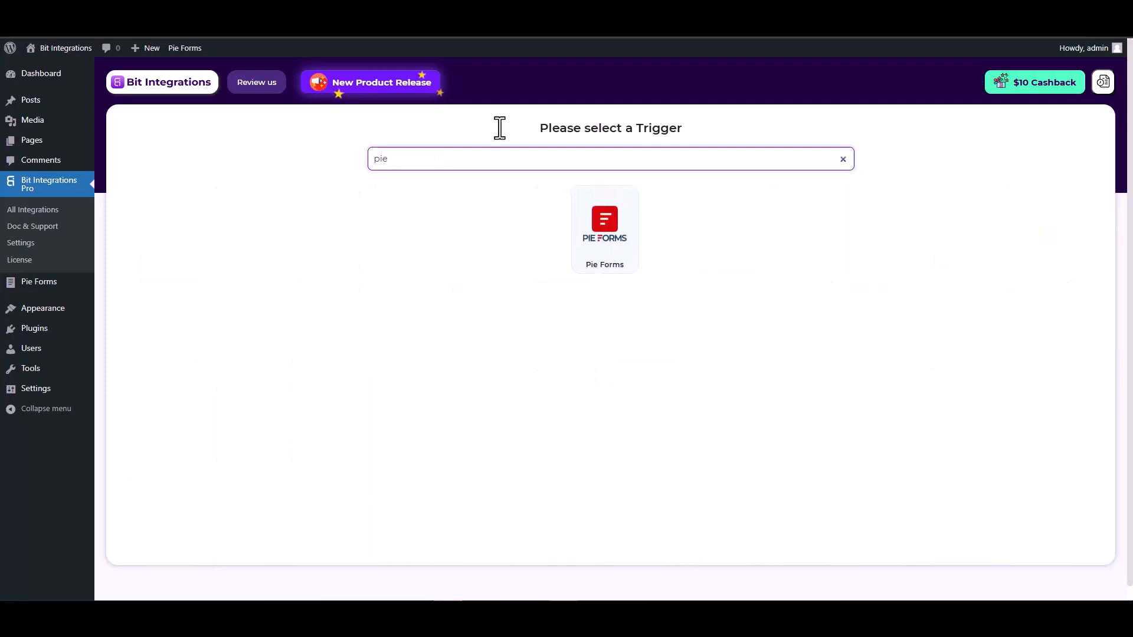
pyautogui.click(602, 245)
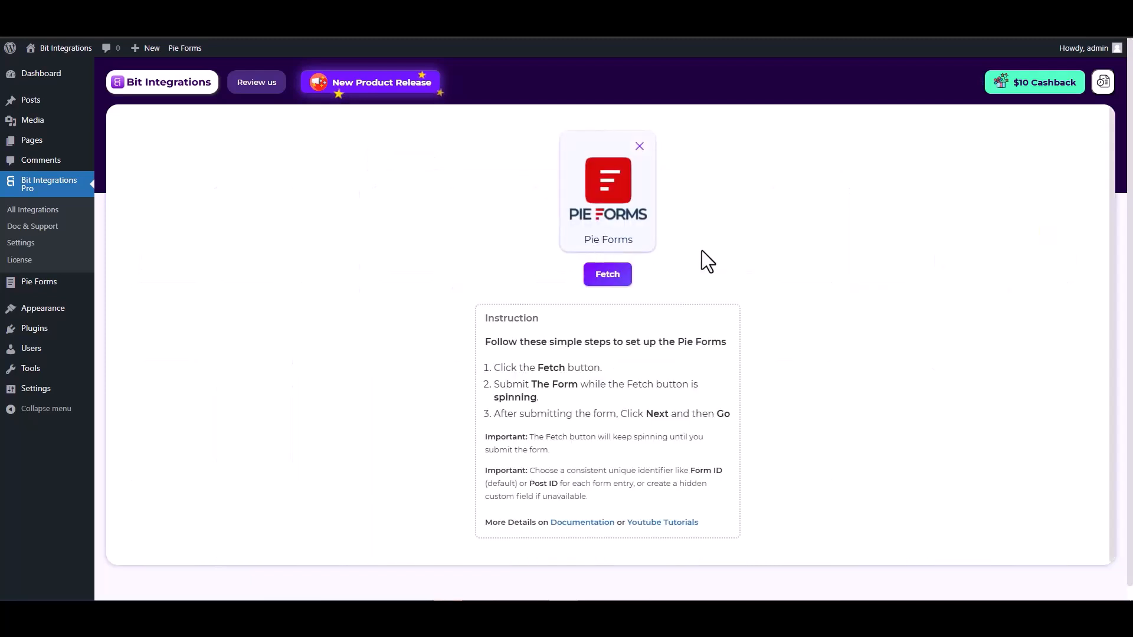
pyautogui.click(611, 280)
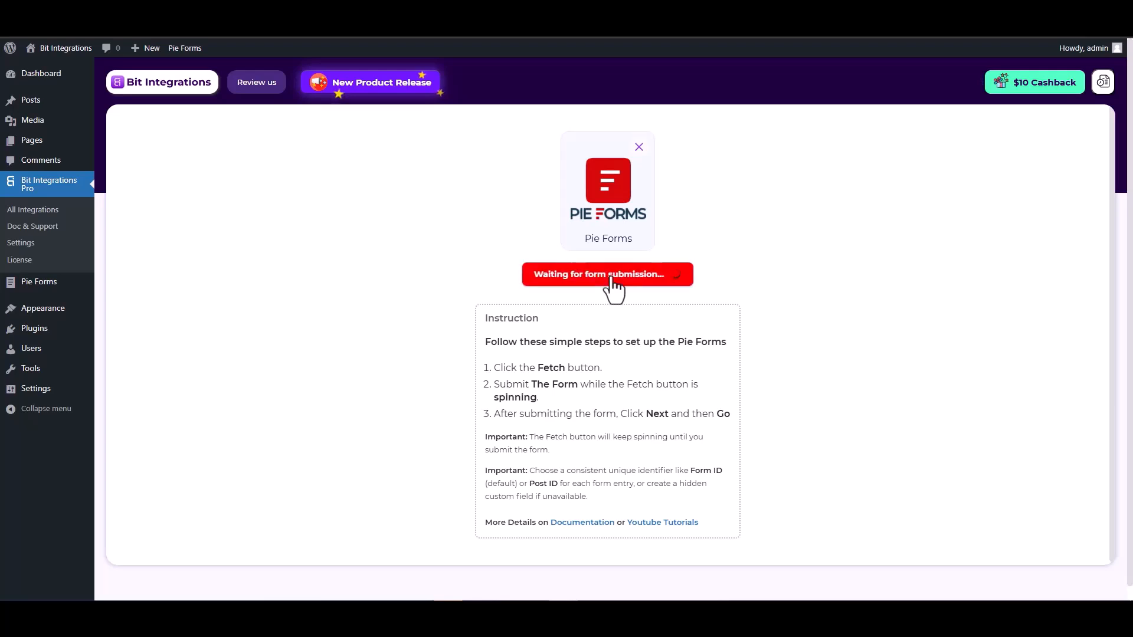
pyautogui.click(254, 10)
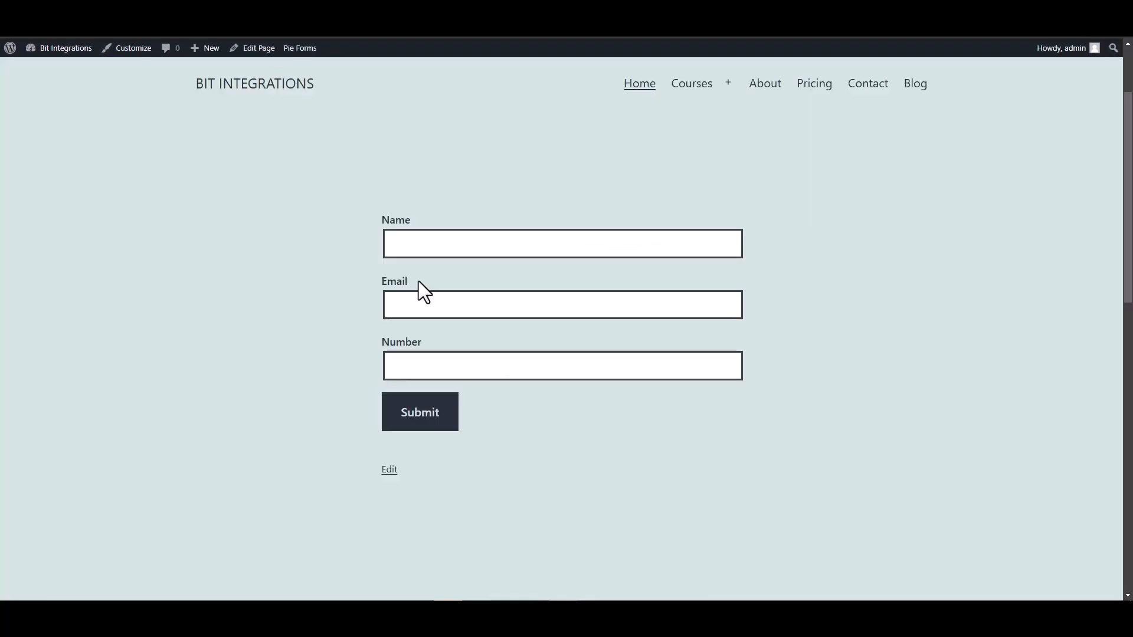
# - Submit the Pie Forms form with name 'test' and a test e-mail address
pyautogui.click(439, 248)
pyautogui.write('test')
pyautogui.click(738, 305)
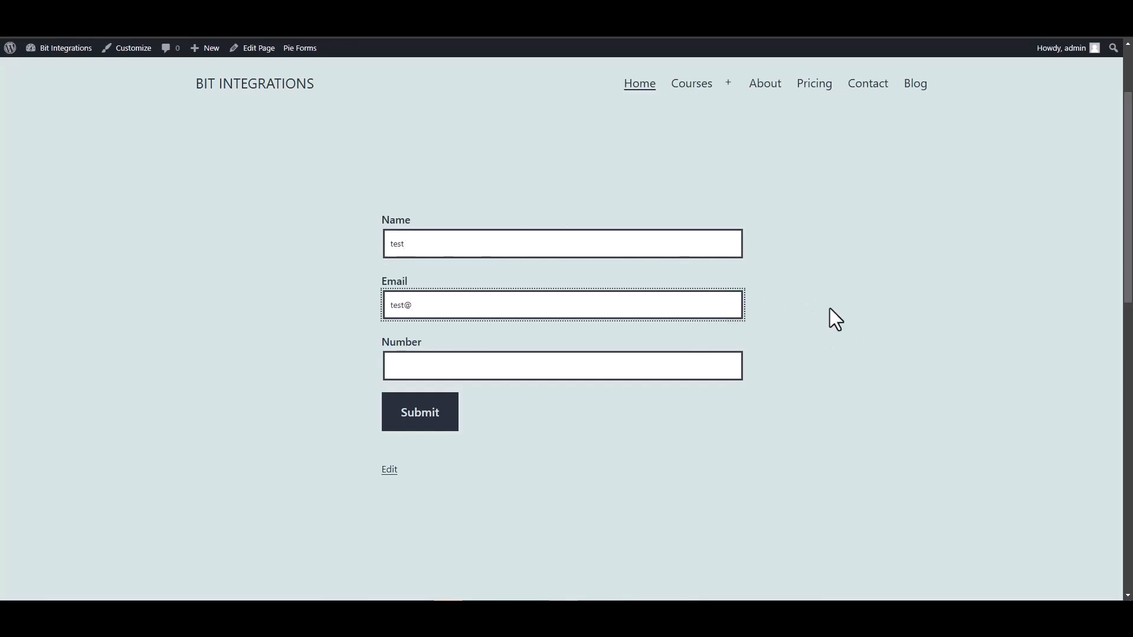
pyautogui.write('test@gmail.com')
pyautogui.click(711, 360)
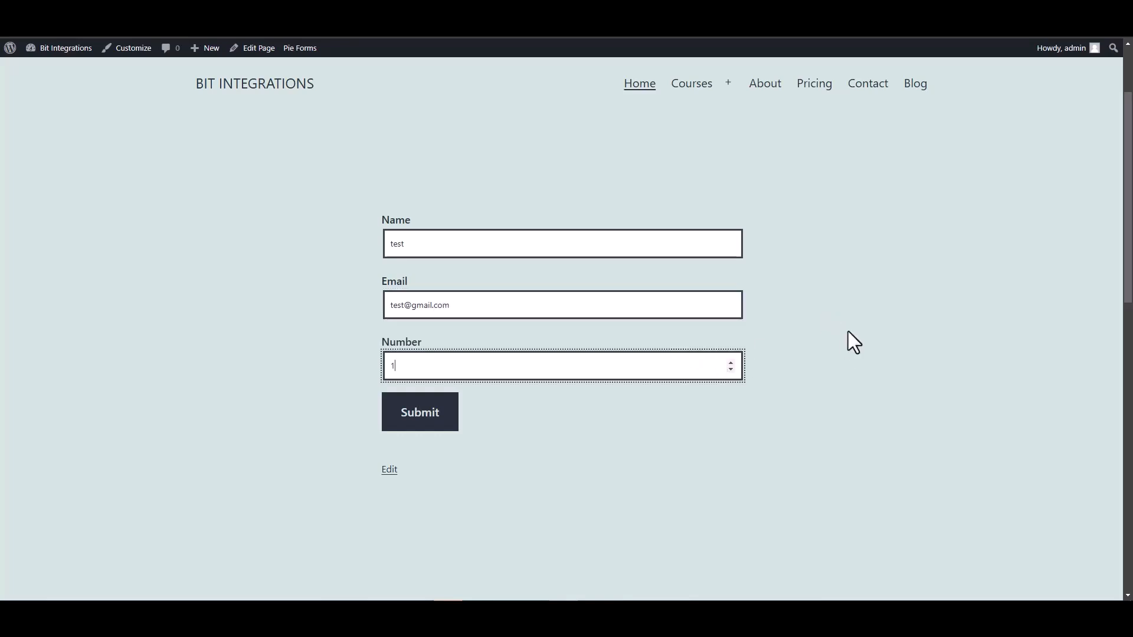
pyautogui.click(424, 416)
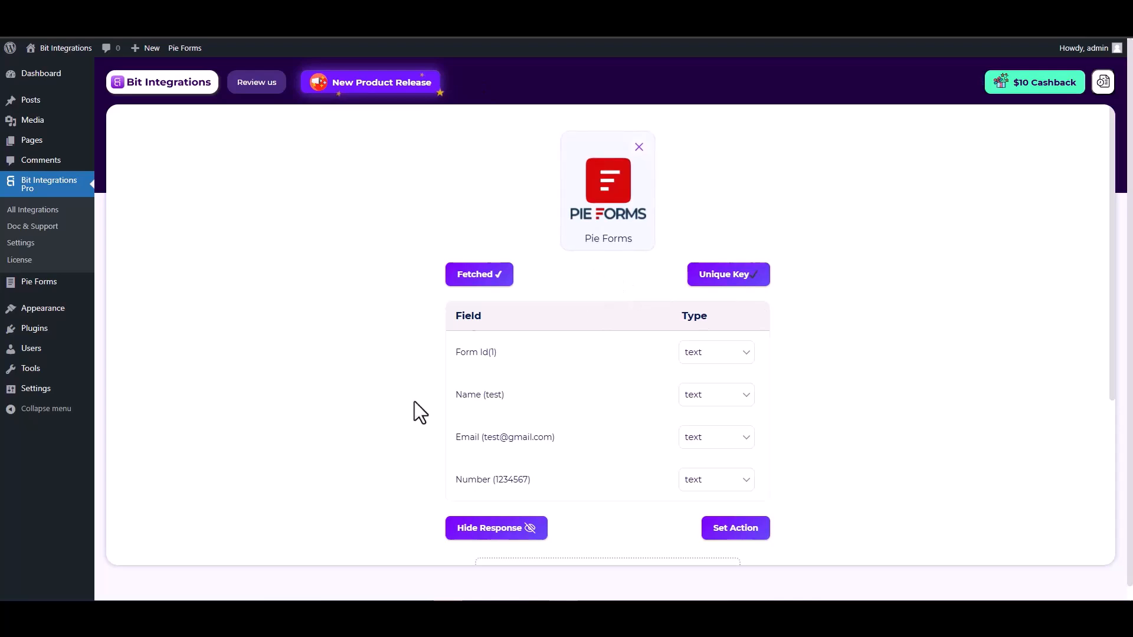
# - Review the fetched Pie Forms fields, including Email and Number
pyautogui.scroll(-2, 414, 401)
pyautogui.moveTo(508, 277); pyautogui.dragTo(455, 277)
pyautogui.moveTo(554, 320); pyautogui.dragTo(458, 315)
pyautogui.moveTo(532, 362); pyautogui.dragTo(456, 359)
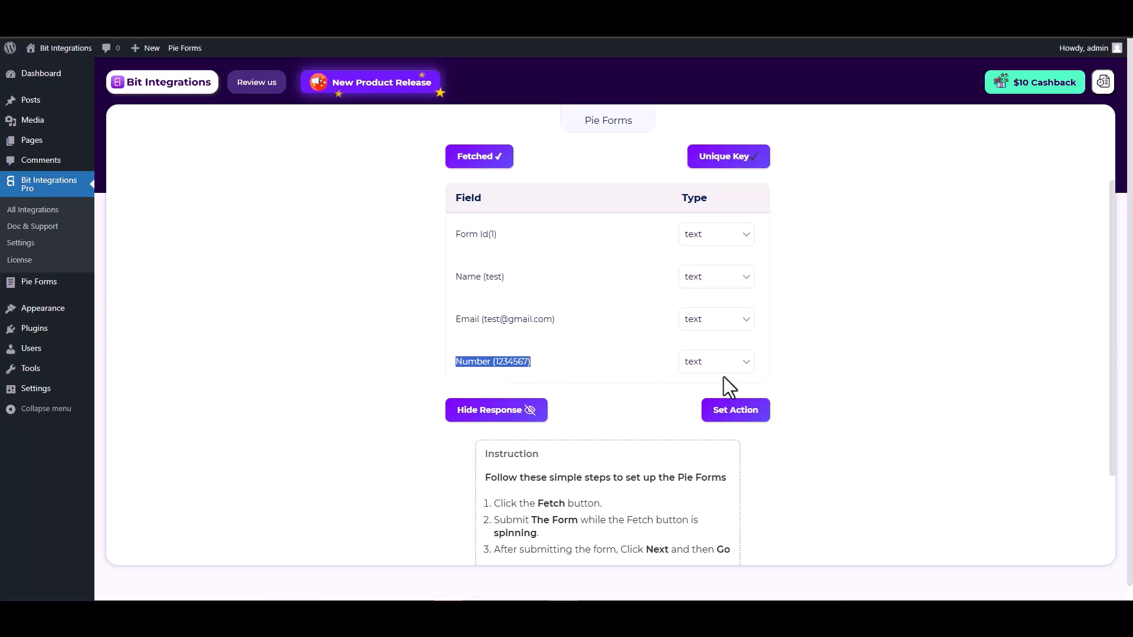
pyautogui.click(845, 381)
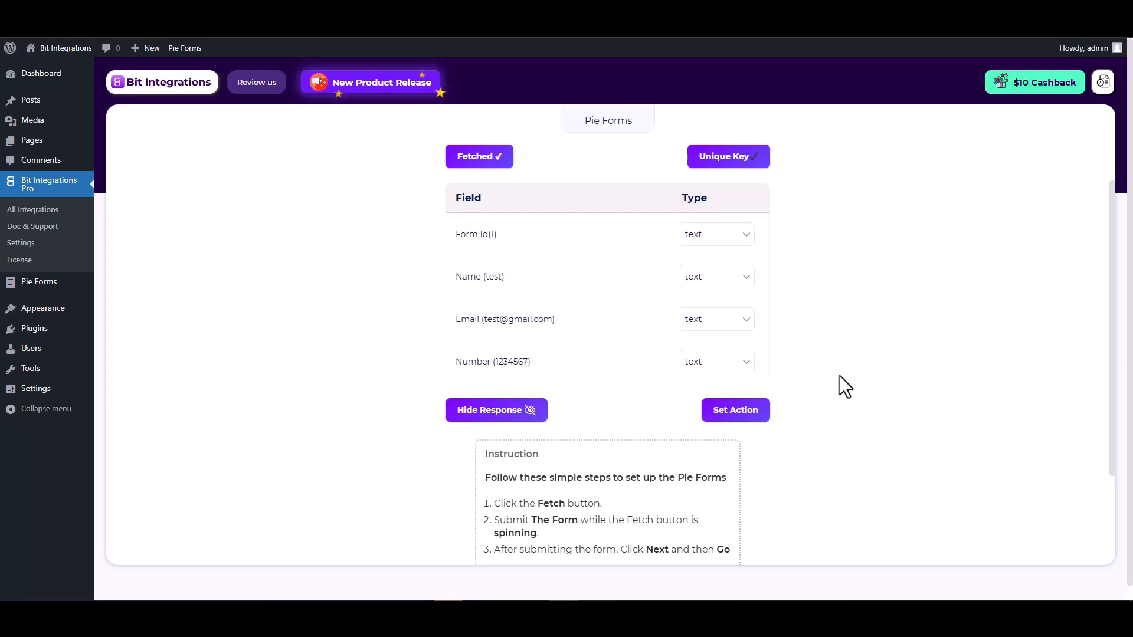
# - Move on to action selection and search the actions for 'hubs'
pyautogui.click(738, 415)
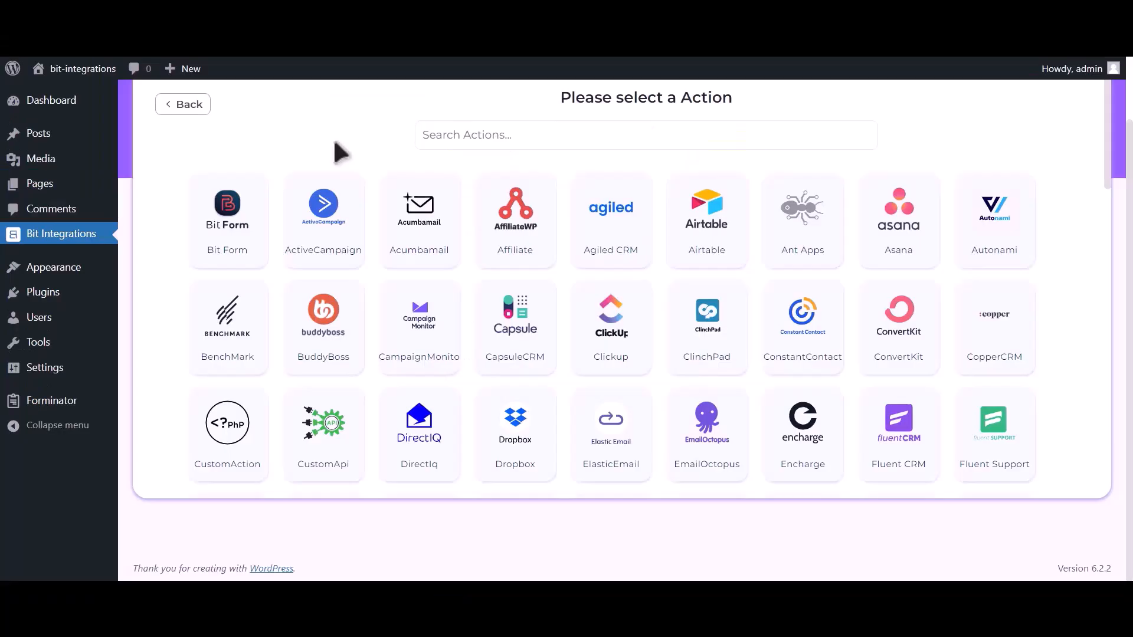
pyautogui.click(553, 135)
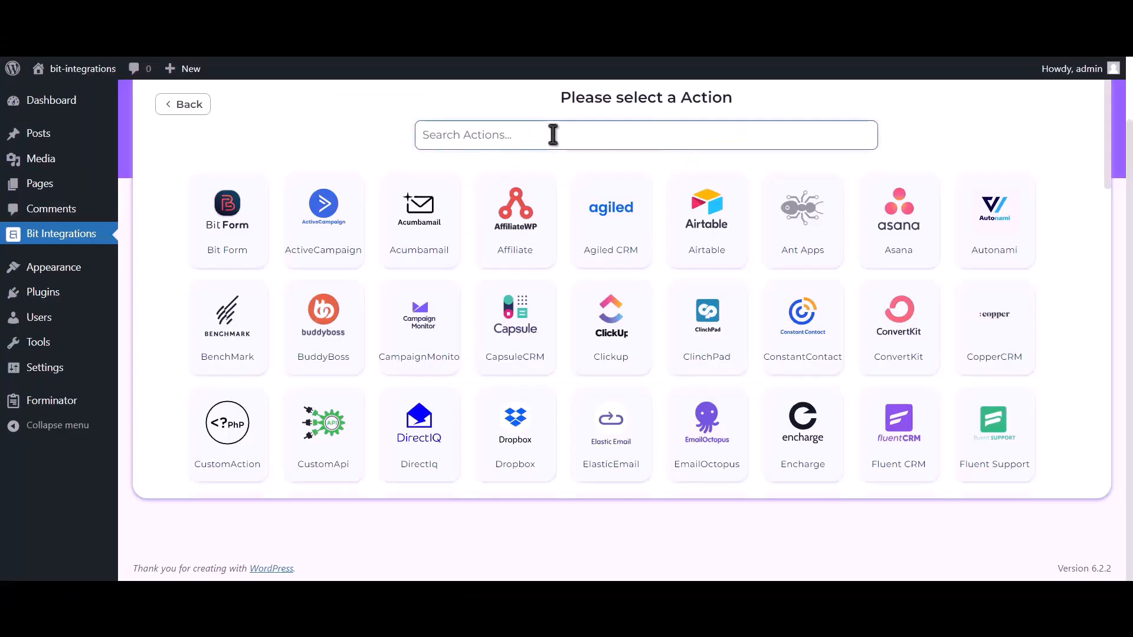
pyautogui.write('hubspot')
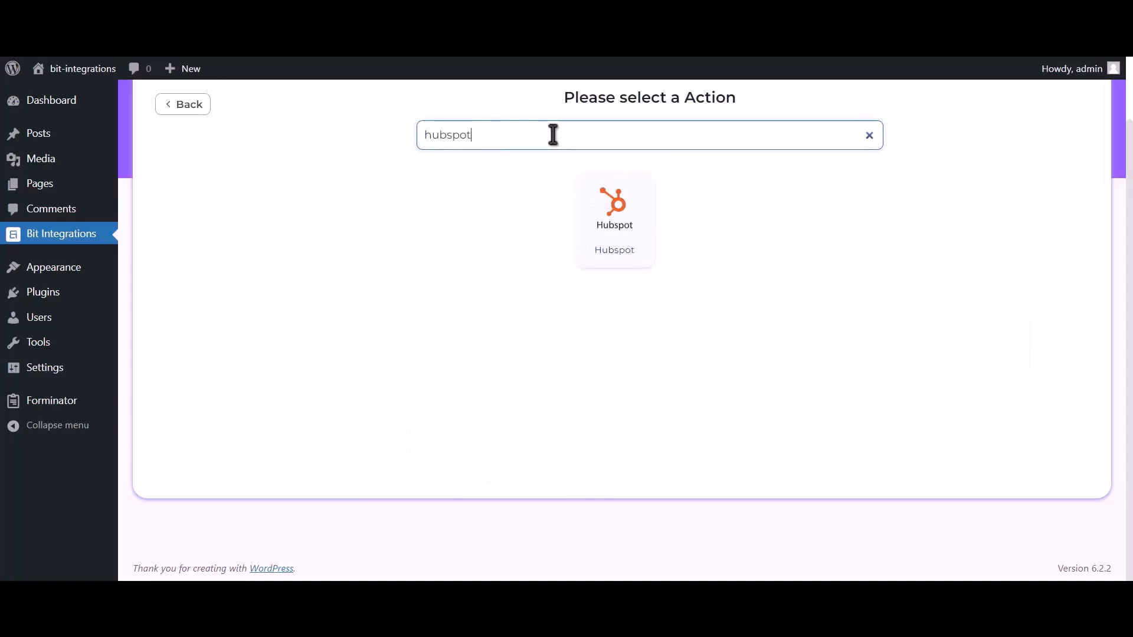
# - Choose HubSpot as the action and read its access token instructions
pyautogui.click(621, 232)
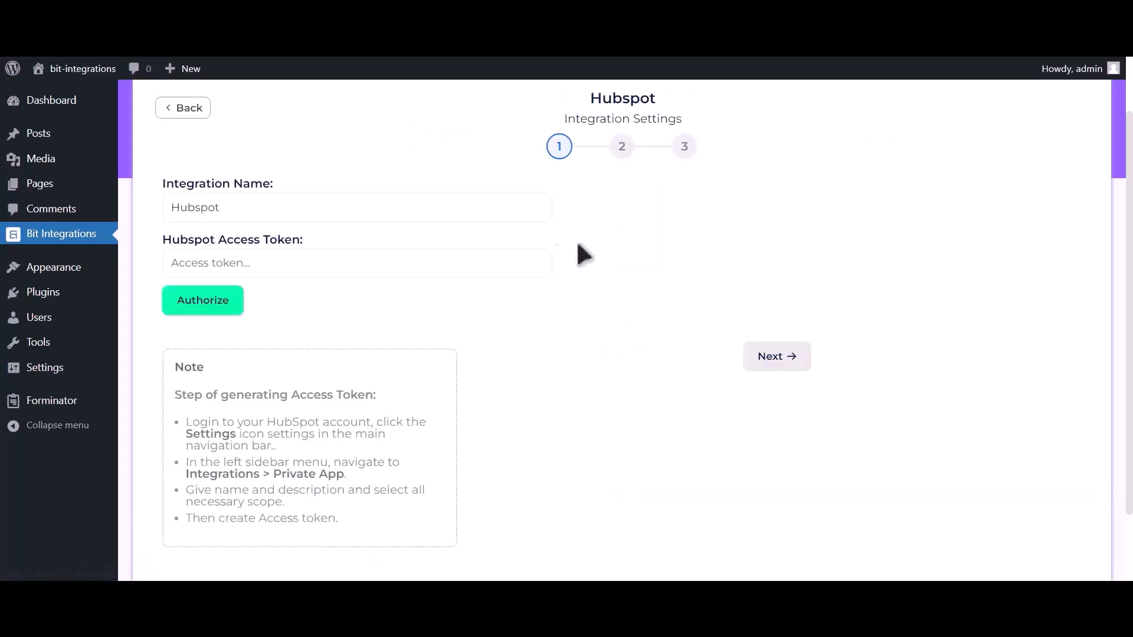
pyautogui.moveTo(198, 396); pyautogui.dragTo(376, 535)
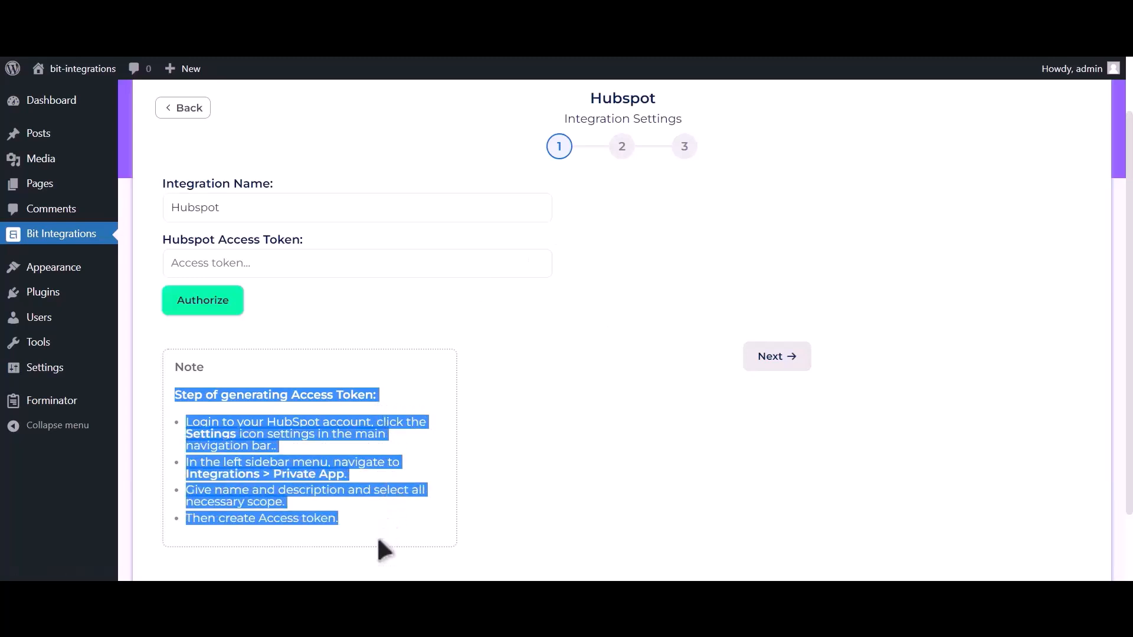
pyautogui.click(384, 396)
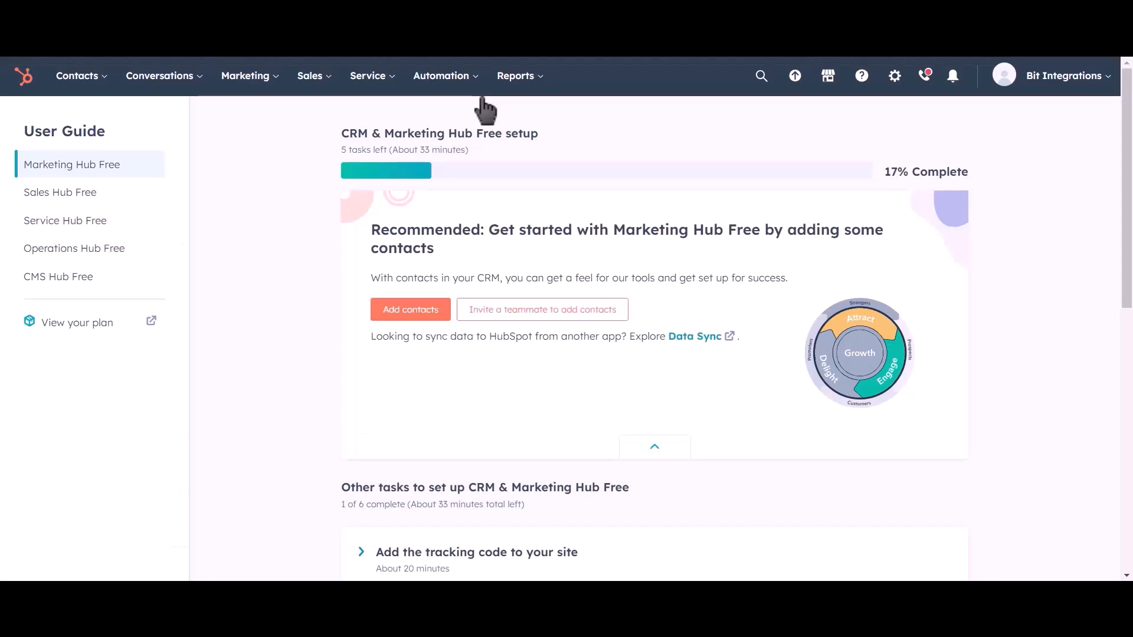
# - In HubSpot settings, go to Integrations > Private Apps and start a new private app
pyautogui.click(895, 88)
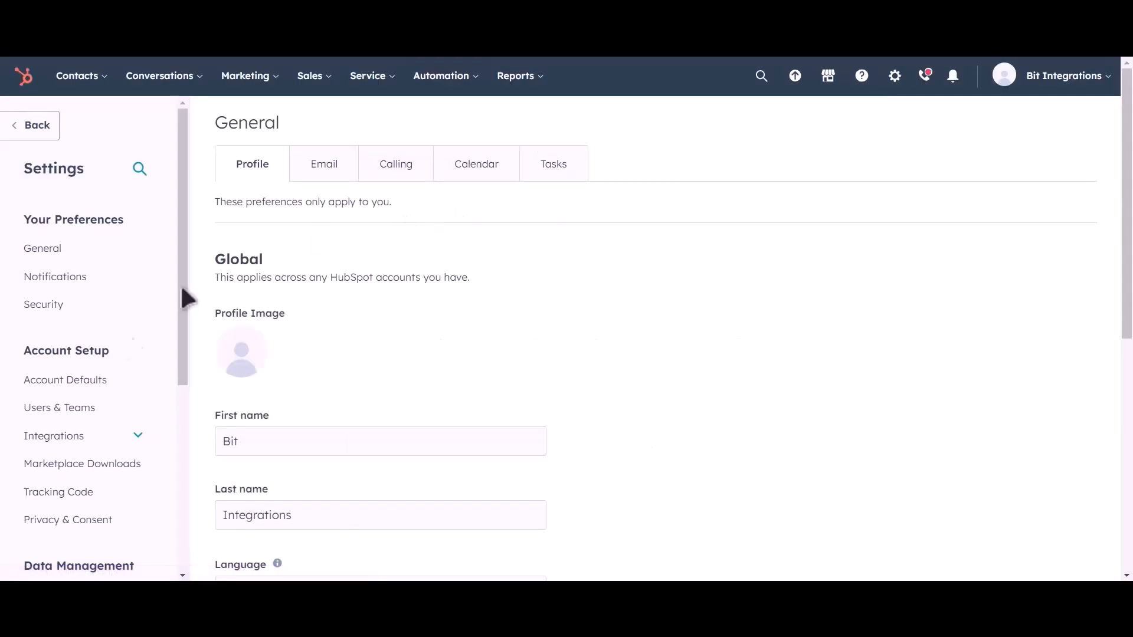
pyautogui.click(105, 438)
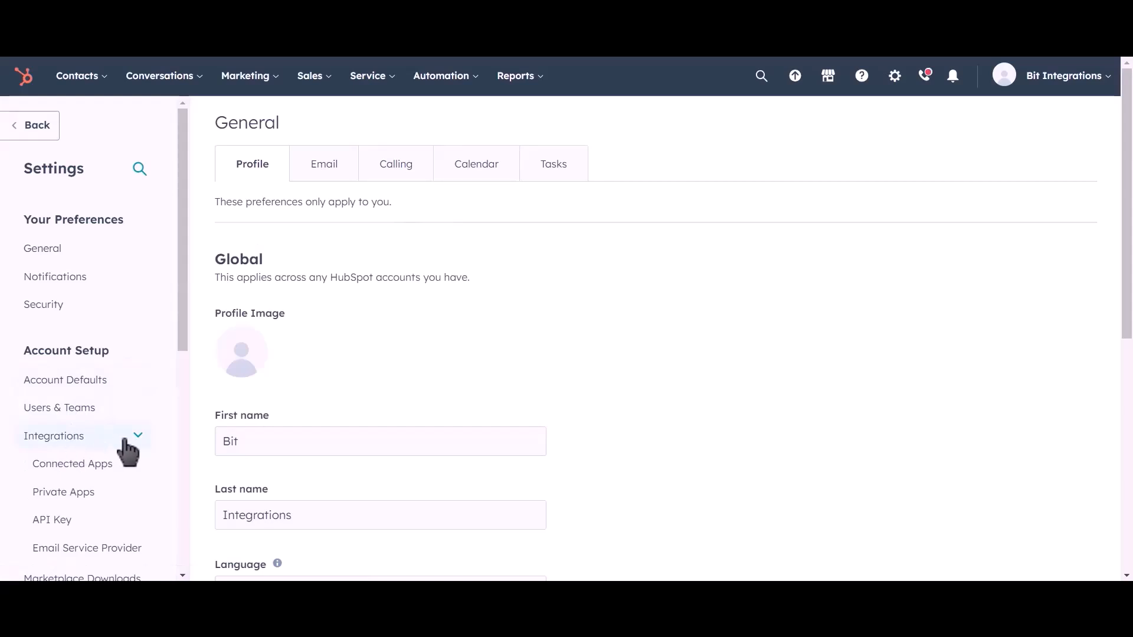
pyautogui.click(117, 499)
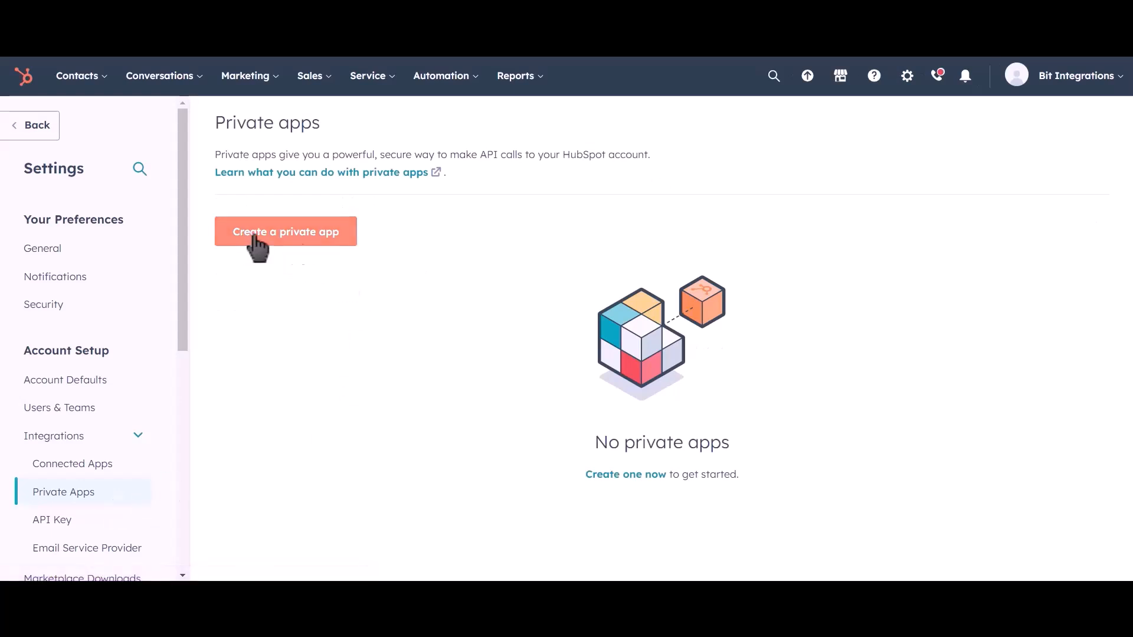
pyautogui.click(308, 245)
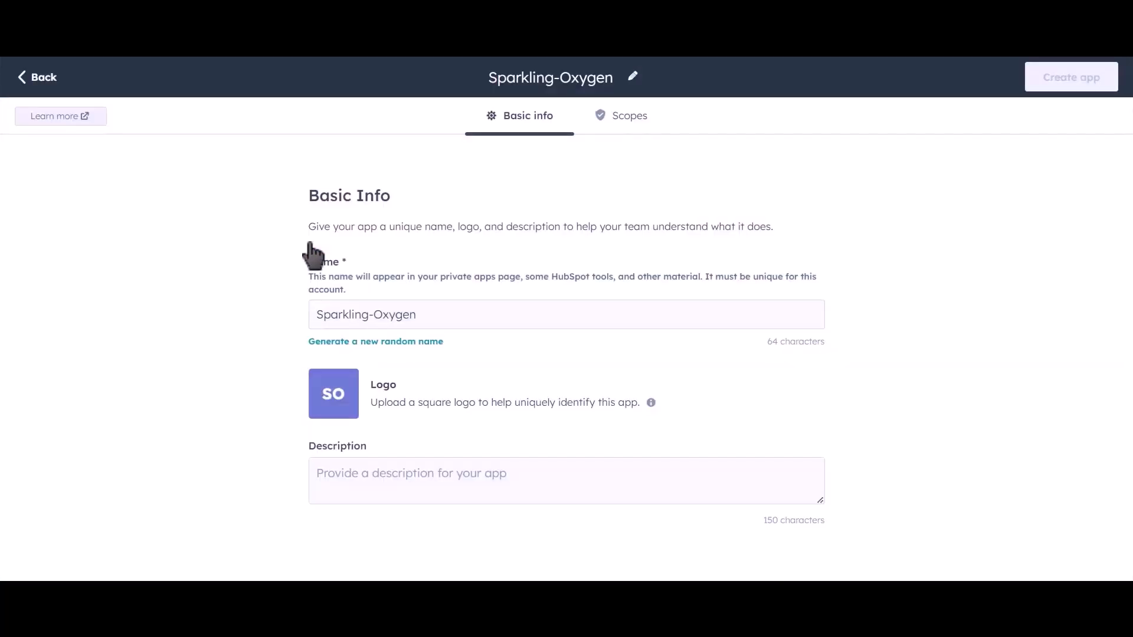
# - Replace the generated app name with 'Bit Integrations' and go to the app's scopes
pyautogui.moveTo(440, 313); pyautogui.dragTo(300, 316)
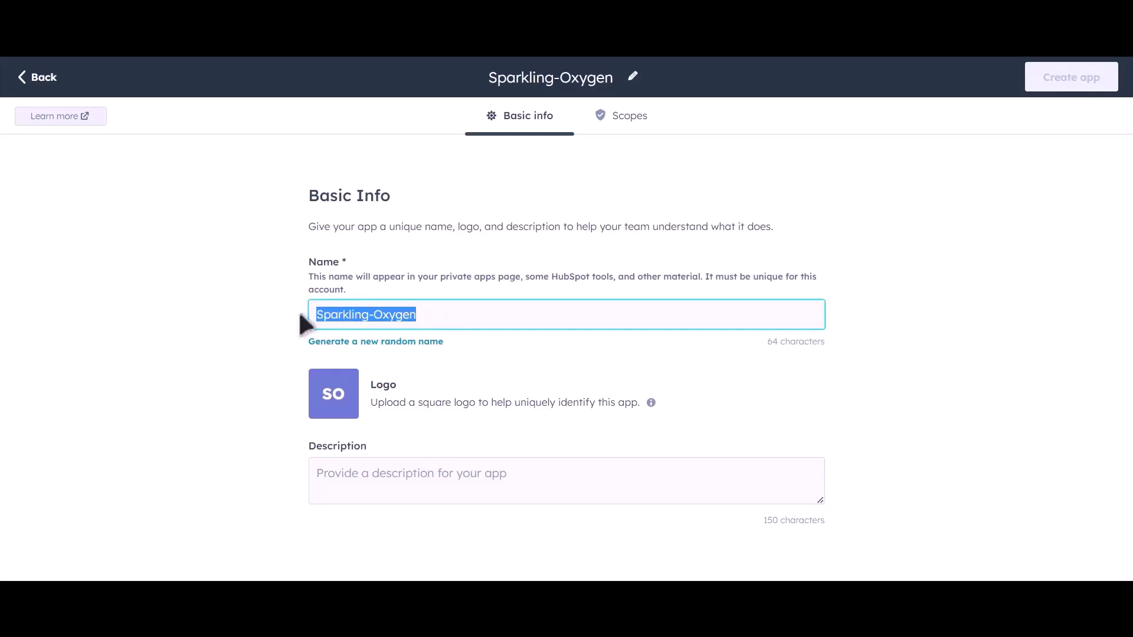
pyautogui.write('Bit Integra')
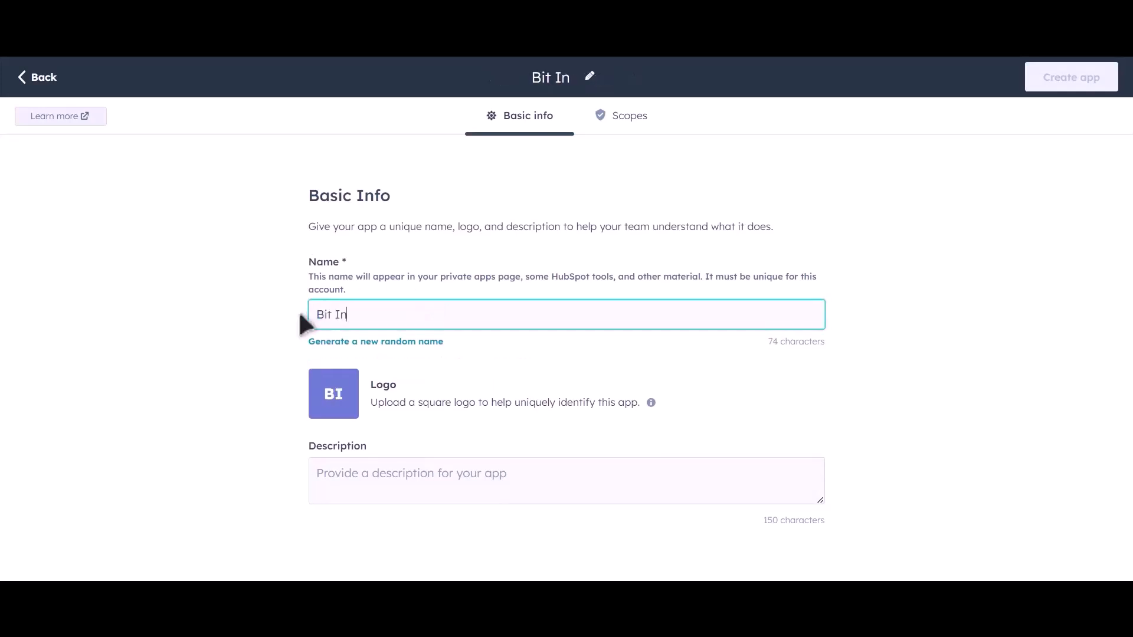
pyautogui.write('tions')
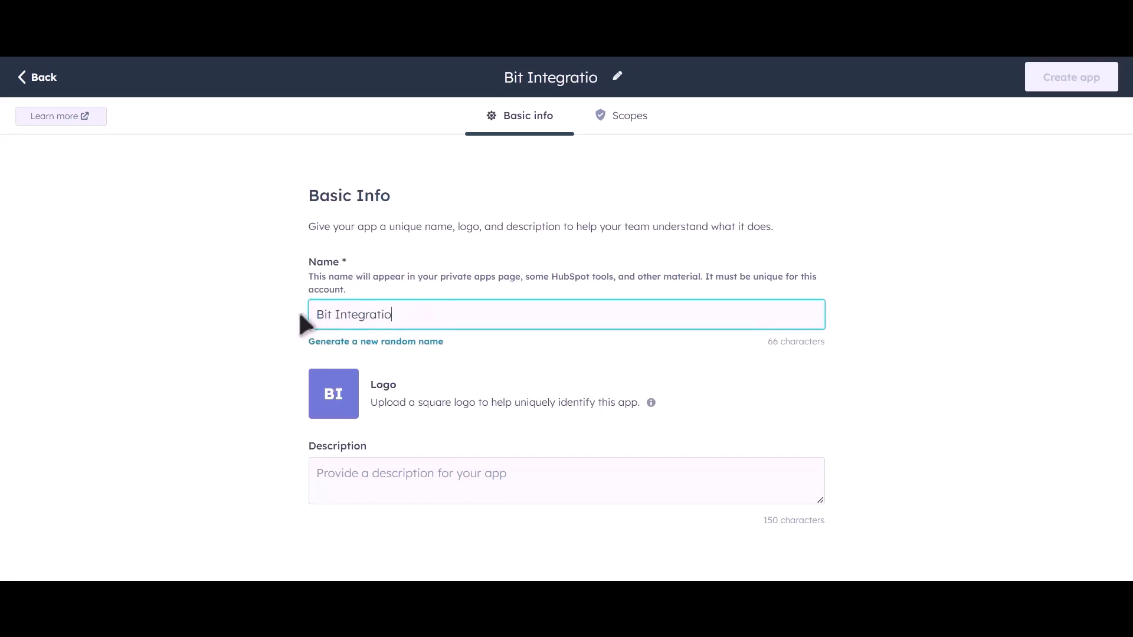
pyautogui.click(634, 124)
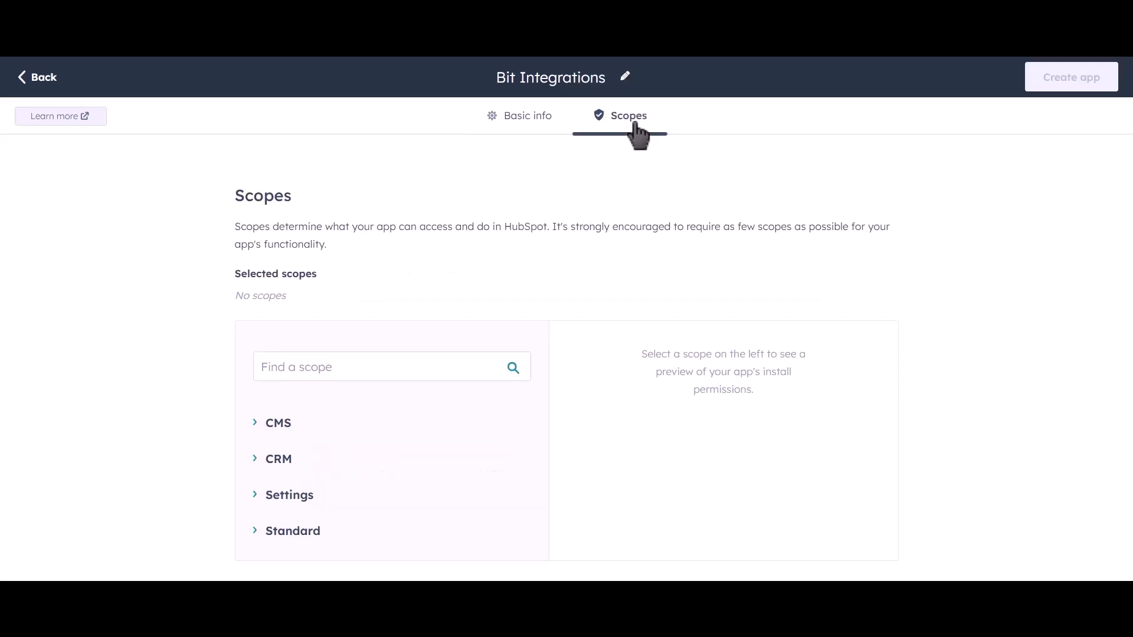
# - Grant read access to the crm.lists, crm.objects.* and crm.schemas.* scopes
pyautogui.click(255, 460)
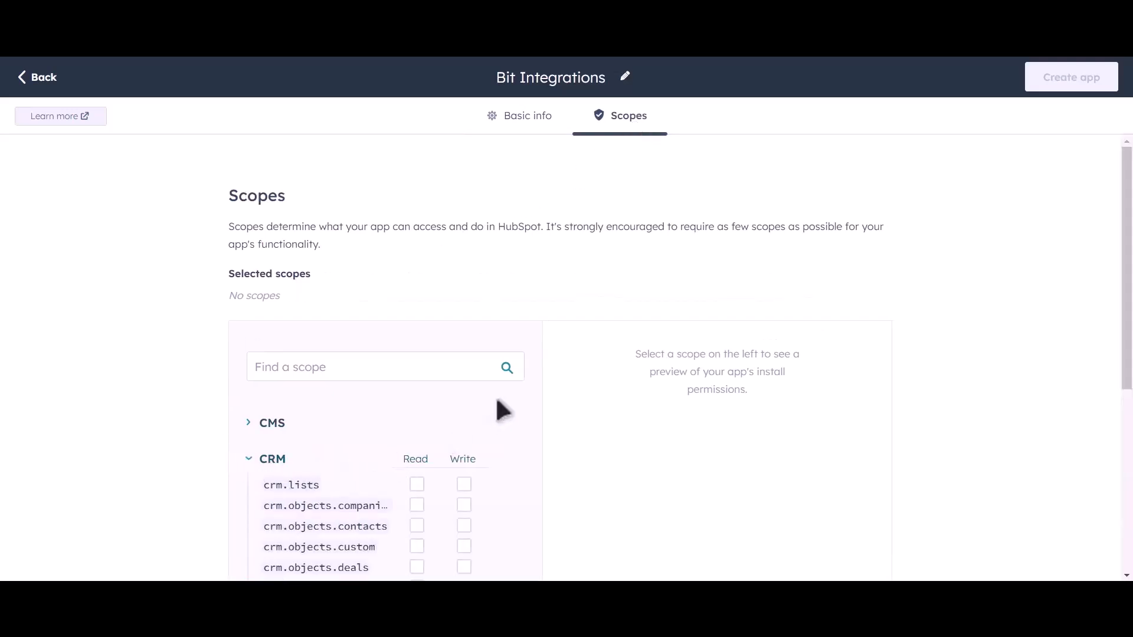
pyautogui.scroll(-4, 501, 409)
pyautogui.scroll(-2, 531, 337)
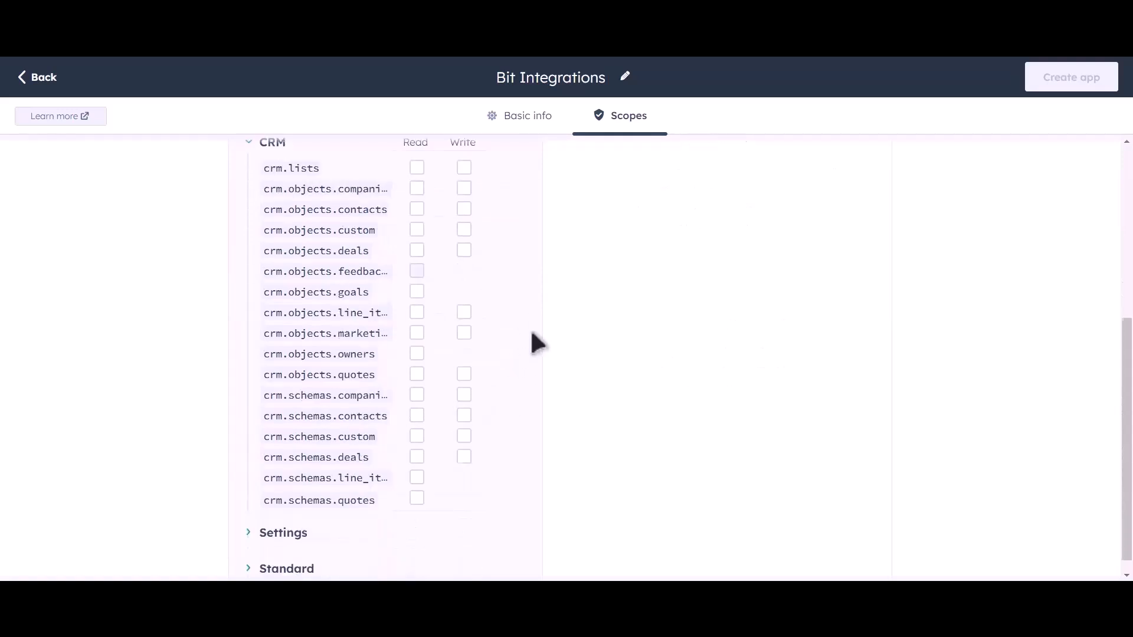
pyautogui.scroll(3, 472, 295)
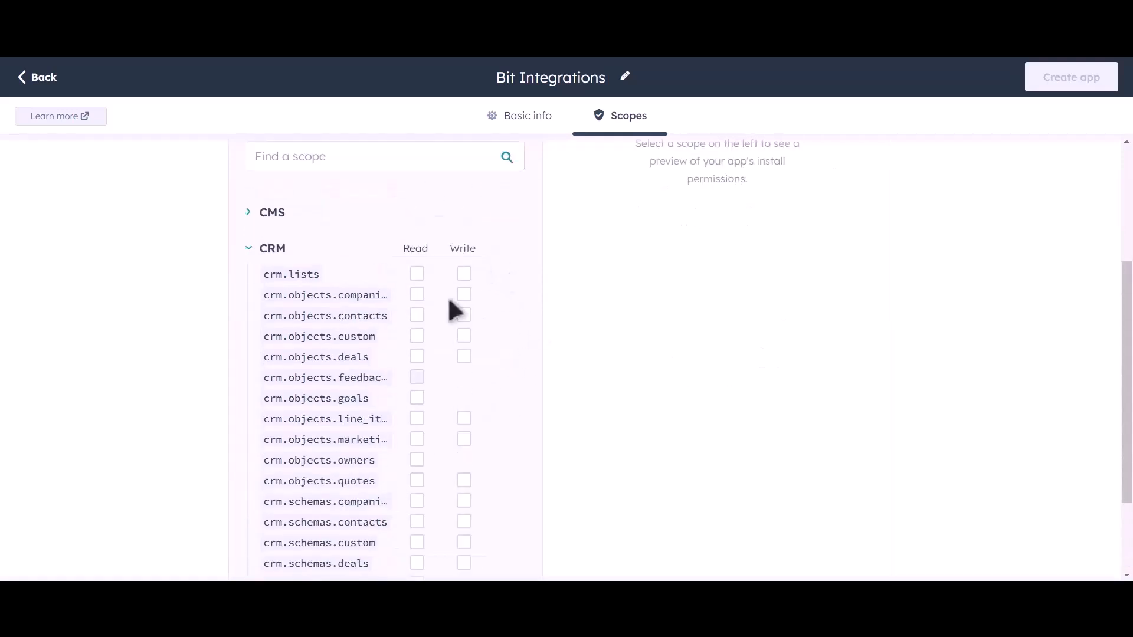
pyautogui.click(416, 273)
pyautogui.click(416, 294)
pyautogui.click(417, 314)
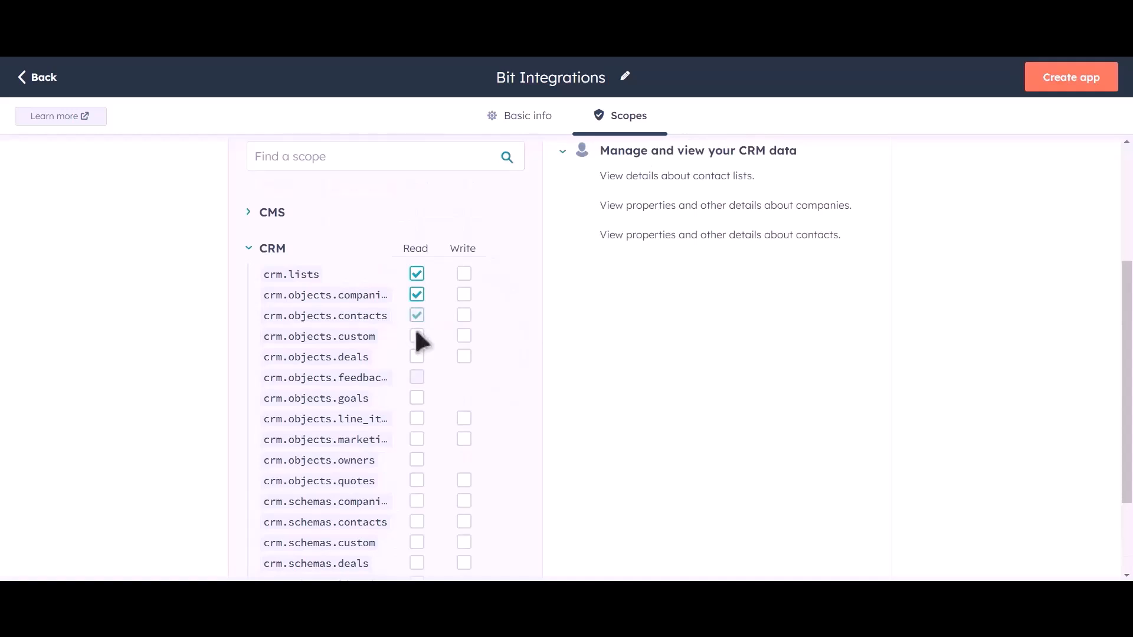
pyautogui.click(416, 335)
pyautogui.click(417, 356)
pyautogui.click(416, 397)
pyautogui.click(417, 418)
pyautogui.click(416, 439)
pyautogui.click(417, 459)
pyautogui.click(416, 480)
pyautogui.click(416, 500)
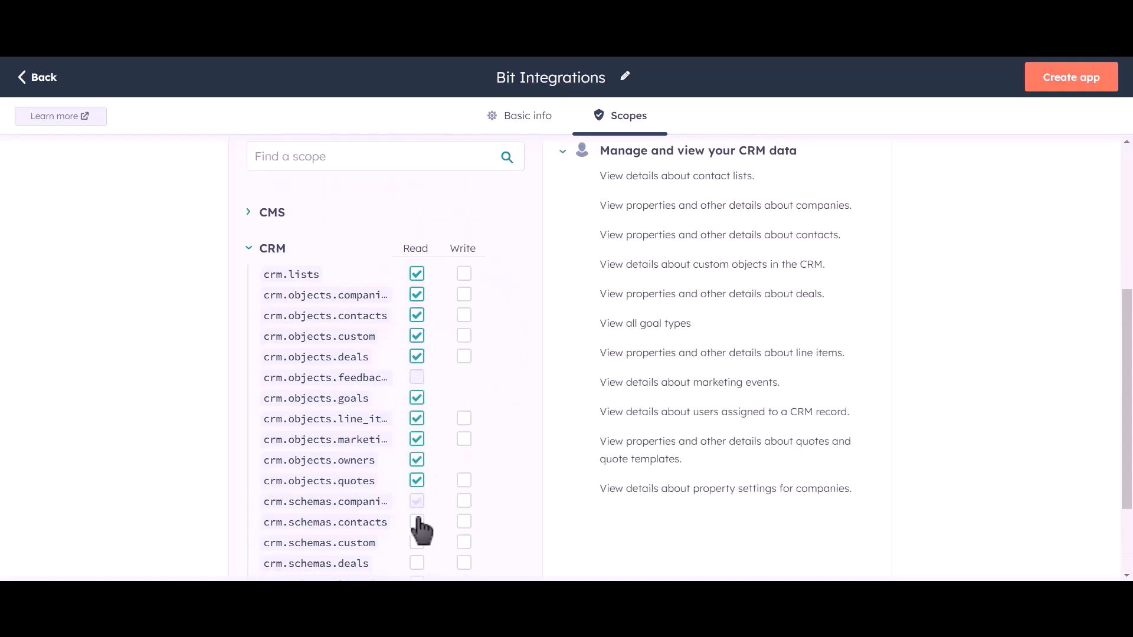
pyautogui.click(417, 521)
pyautogui.click(417, 563)
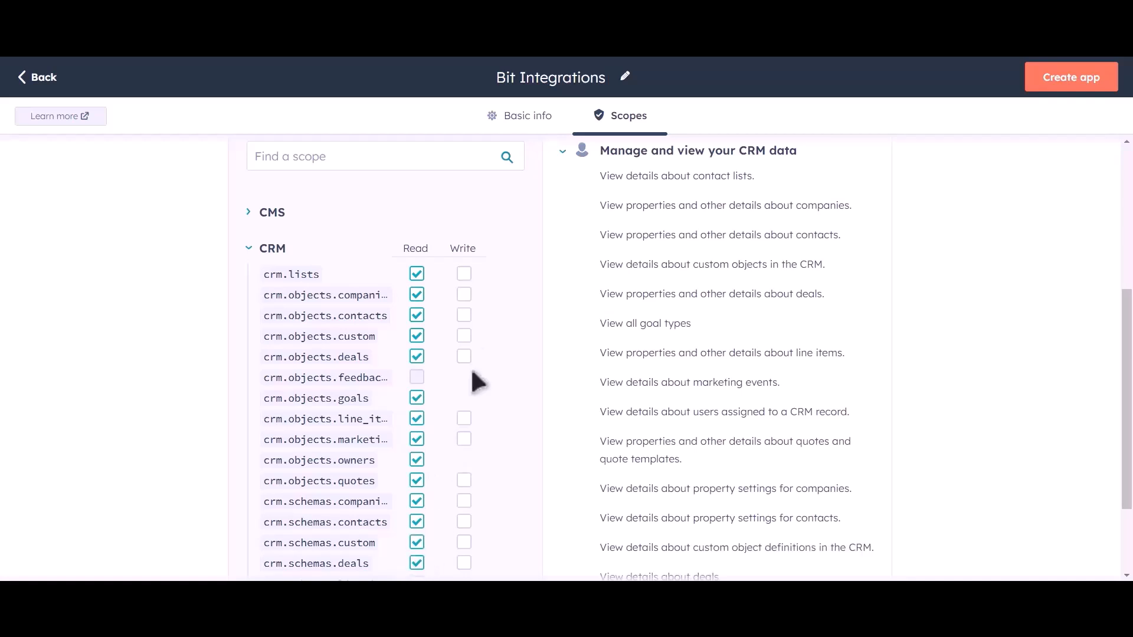
# - Grant write access to every CRM scope that offers it, from crm.lists to crm.schemas.deals
pyautogui.click(464, 274)
pyautogui.click(464, 294)
pyautogui.click(464, 314)
pyautogui.click(464, 335)
pyautogui.click(463, 356)
pyautogui.click(464, 419)
pyautogui.click(464, 438)
pyautogui.click(463, 479)
pyautogui.click(463, 501)
pyautogui.click(464, 521)
pyautogui.click(463, 541)
pyautogui.click(464, 562)
# - Add read access for crm.schemas.quotes and create the private app
pyautogui.scroll(-2, 495, 369)
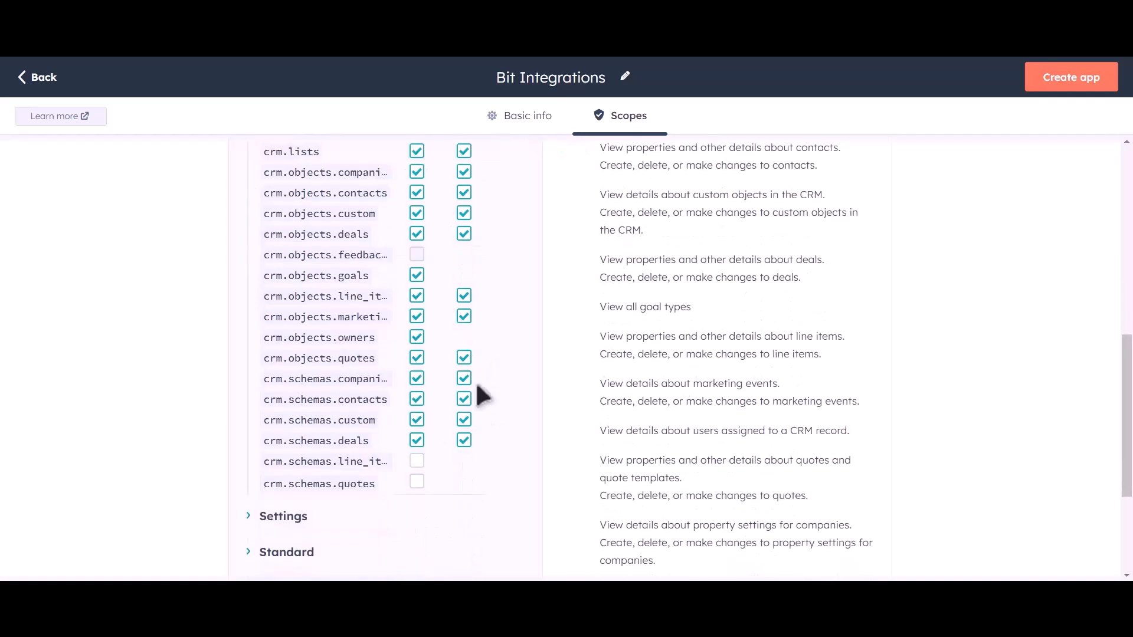
pyautogui.click(416, 483)
pyautogui.scroll(6, 526, 374)
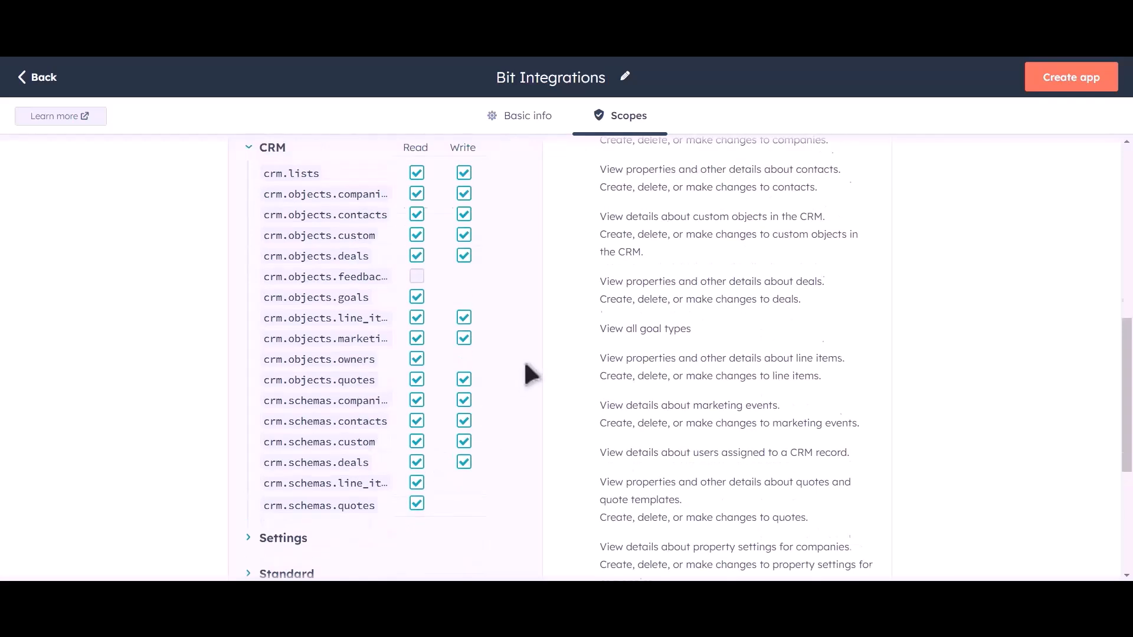
pyautogui.click(1074, 90)
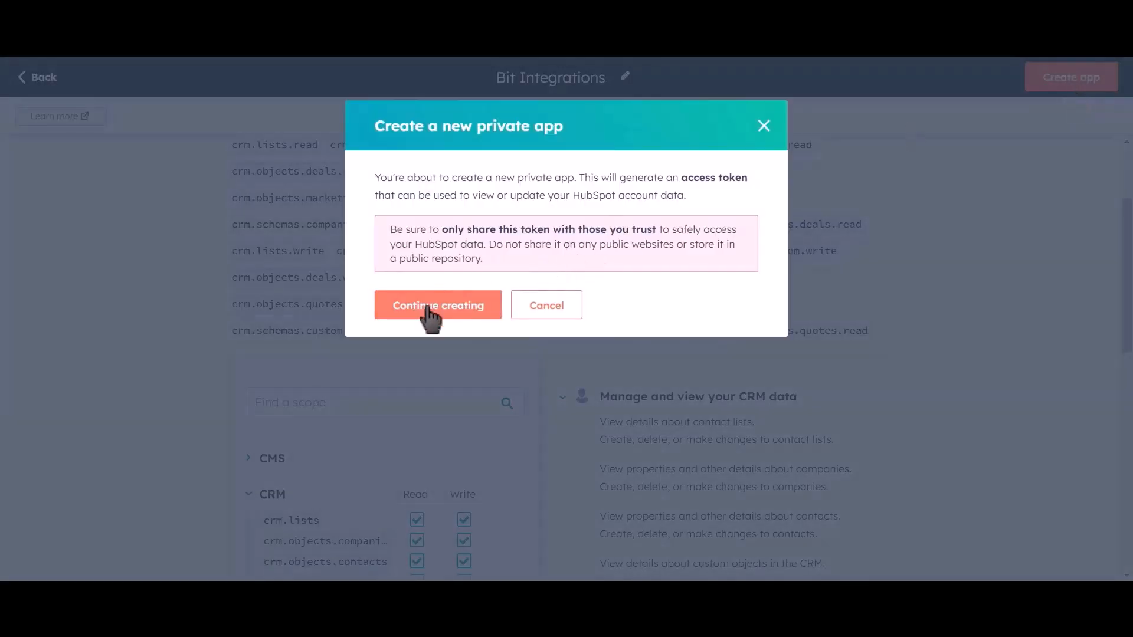
# - Confirm creating the Bit Integrations app, reveal its access token and copy it
pyautogui.click(462, 317)
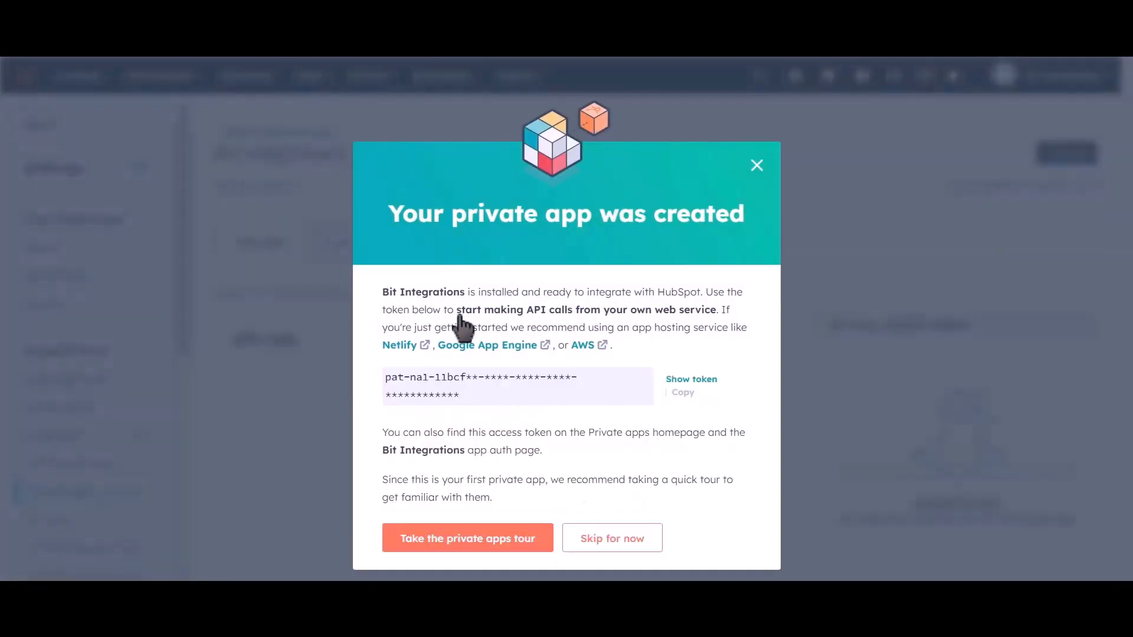
pyautogui.click(682, 392)
pyautogui.click(692, 379)
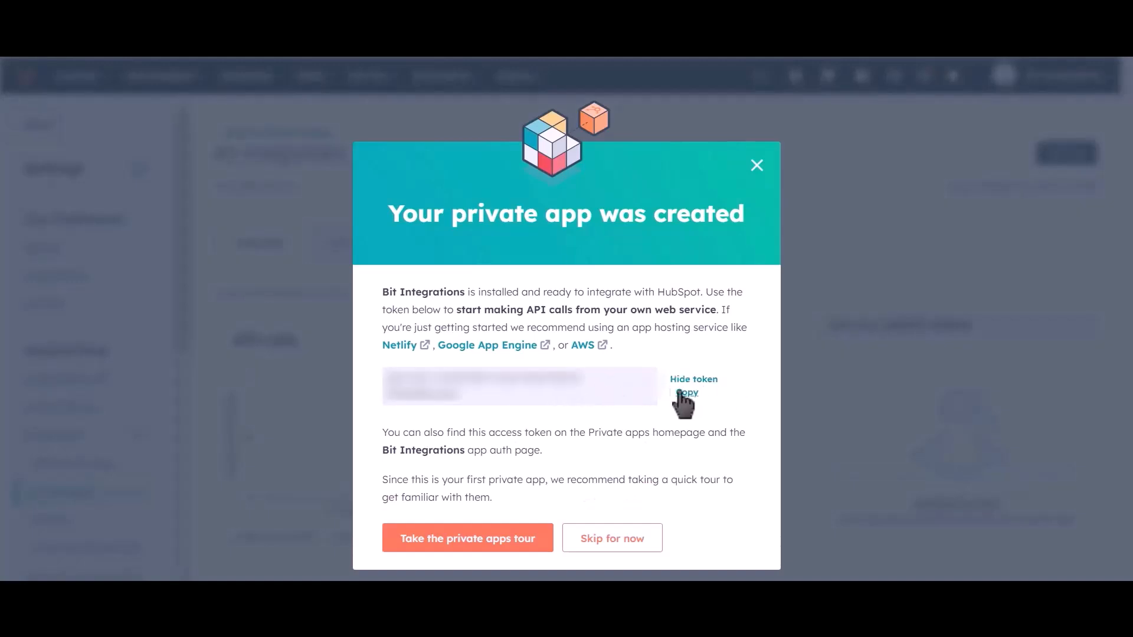
pyautogui.click(686, 393)
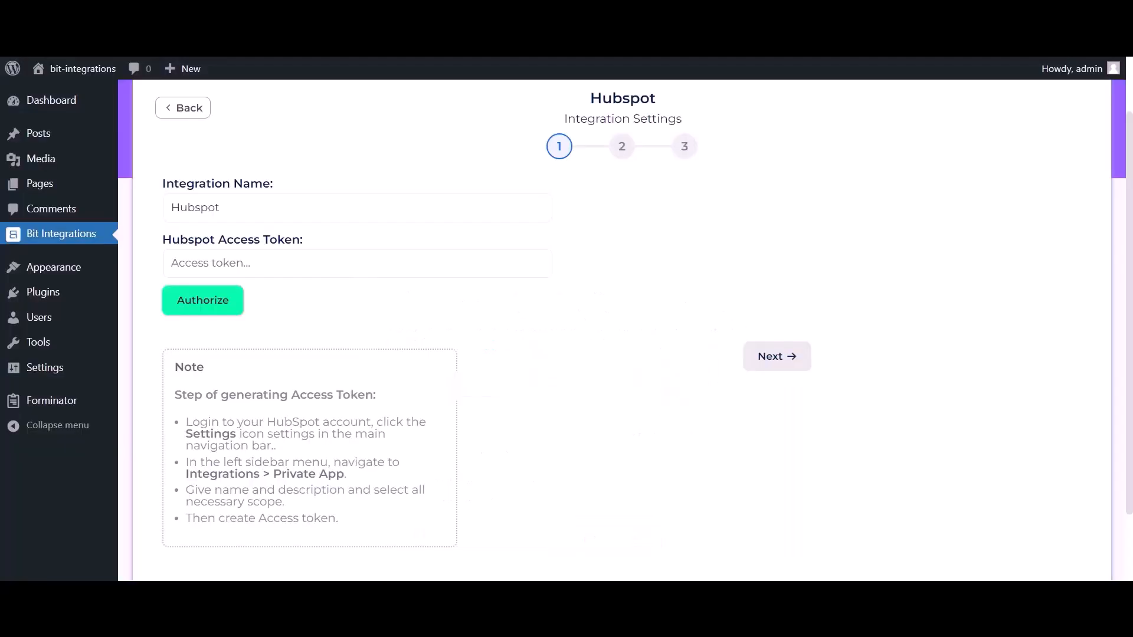
# - Paste the HubSpot access token, authorize the connection, and continue to step 2
pyautogui.click(306, 263)
pyautogui.hotkey('ctrl', 'v')
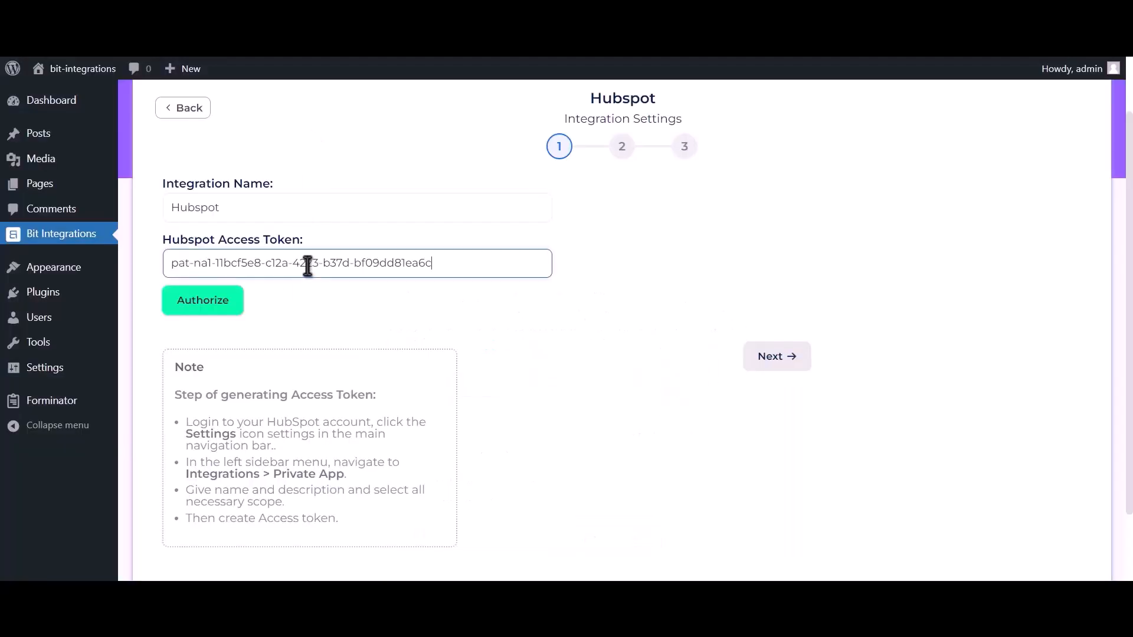
pyautogui.click(222, 311)
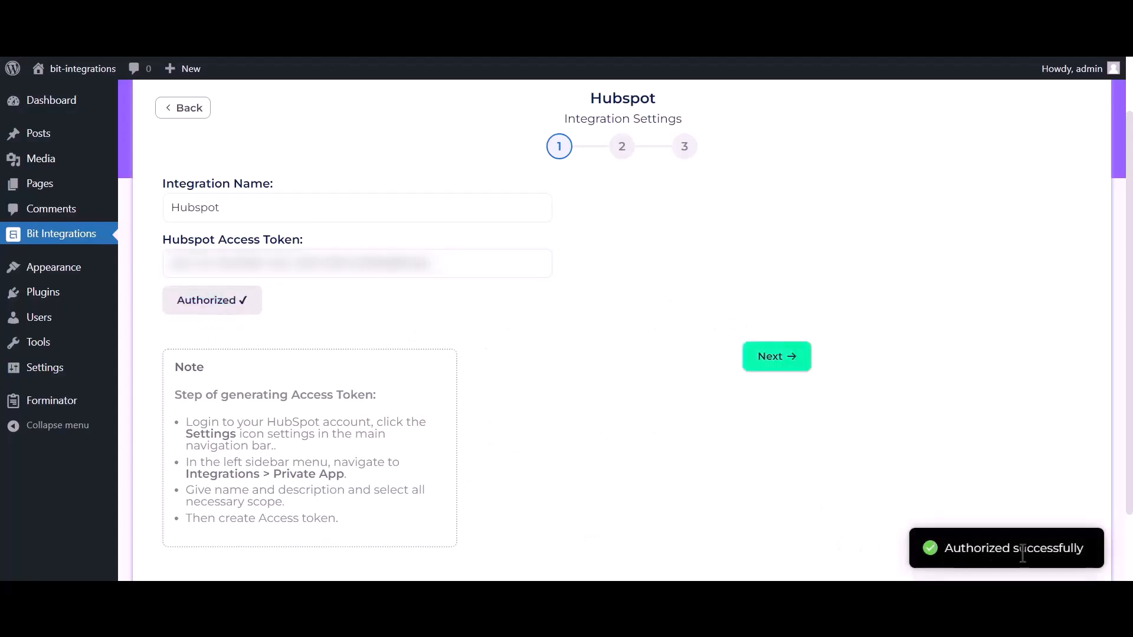
pyautogui.moveTo(944, 549); pyautogui.dragTo(1099, 564)
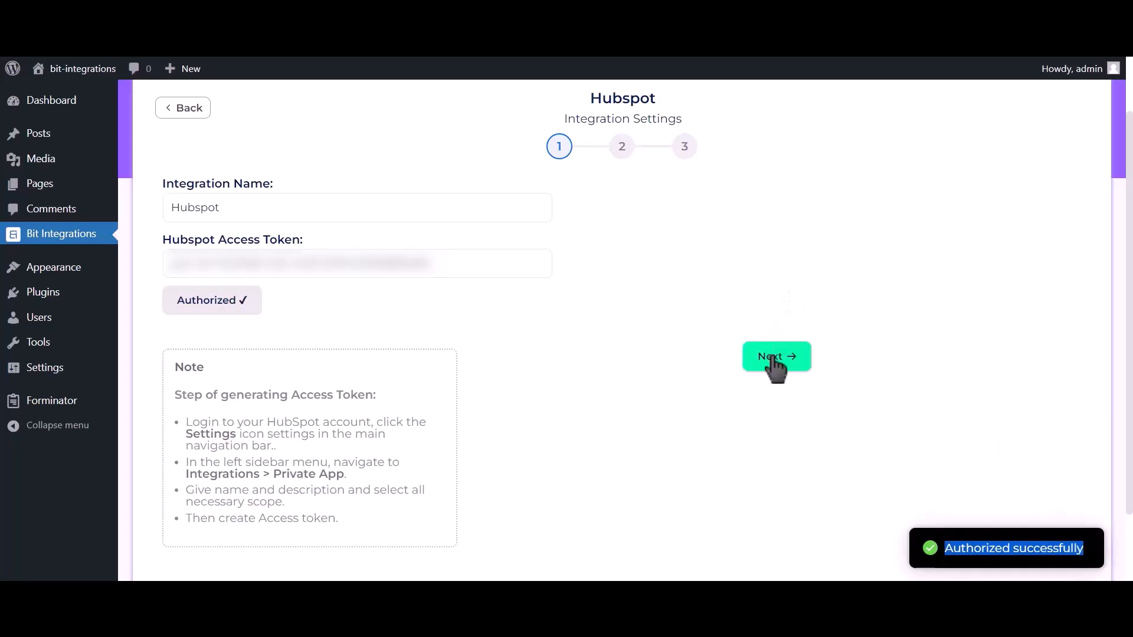
pyautogui.click(791, 369)
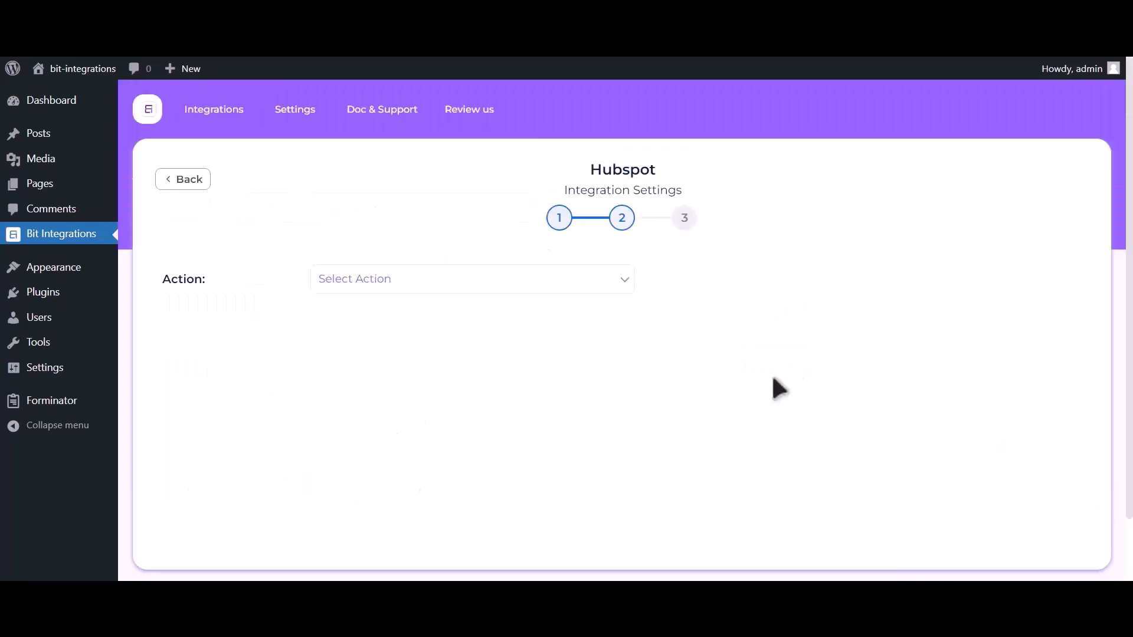
# - Choose Create Contact as the HubSpot action and map Email Address-1 to Email
pyautogui.click(568, 282)
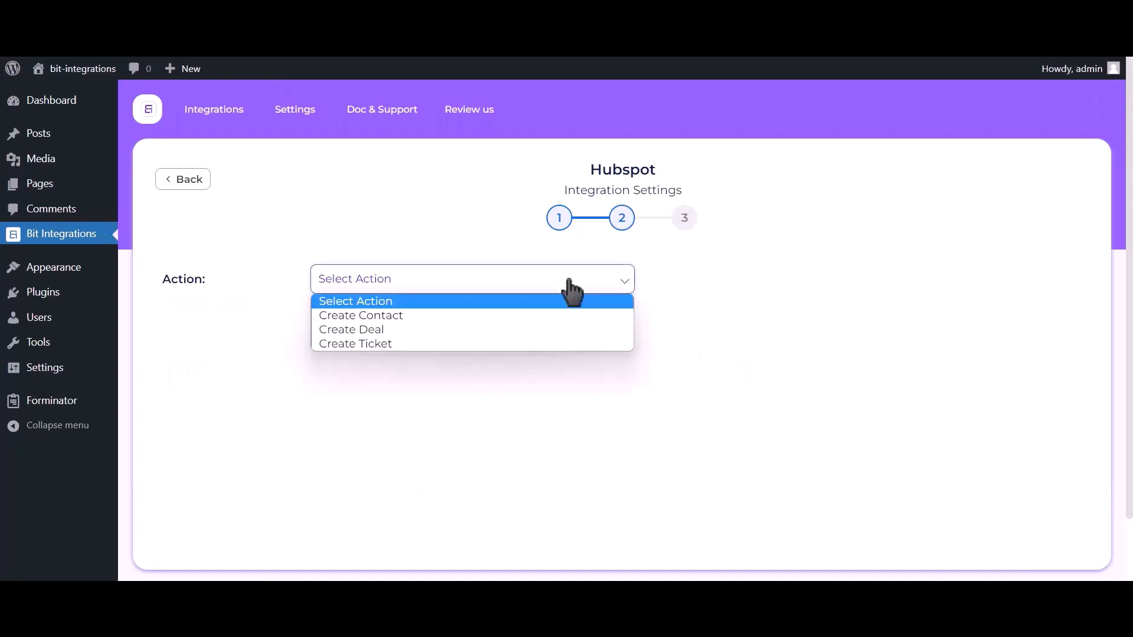
pyautogui.click(531, 315)
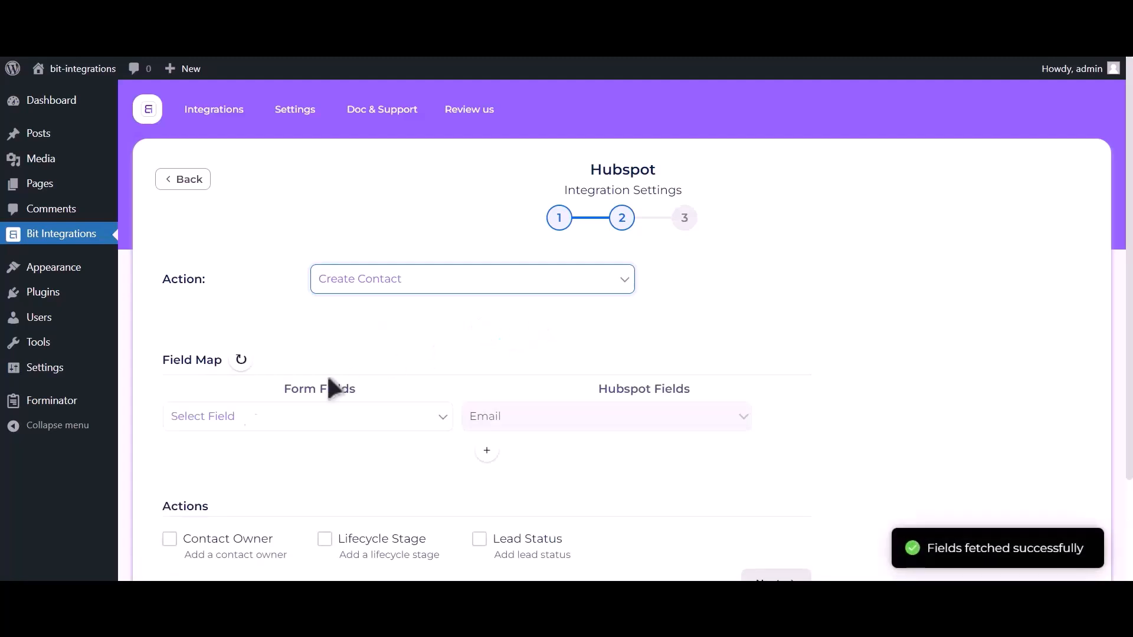
pyautogui.click(240, 420)
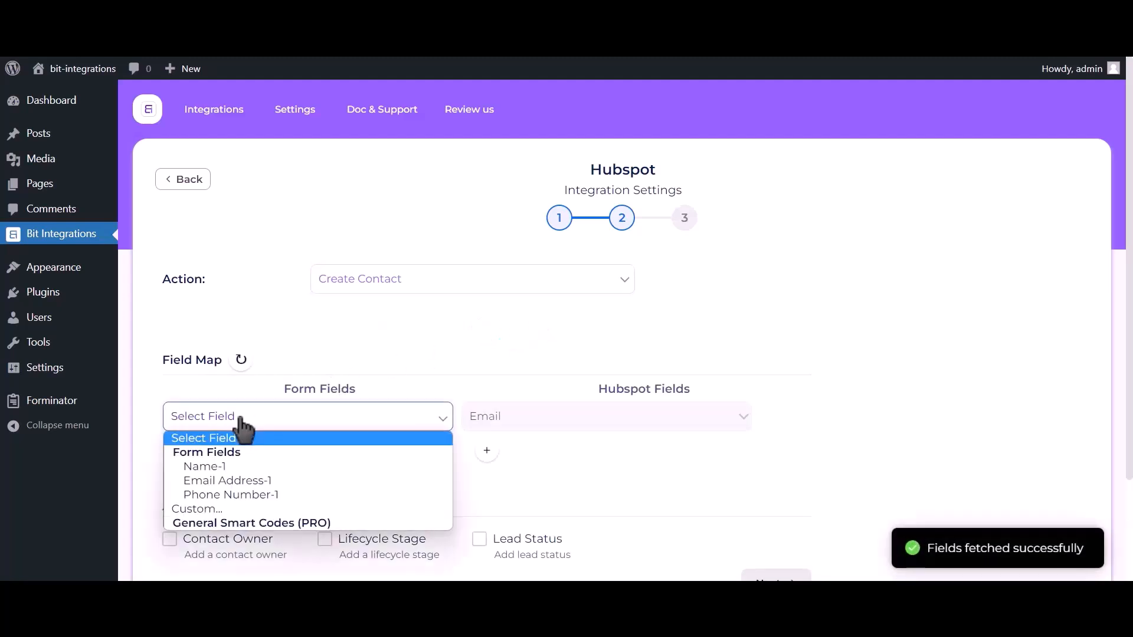
pyautogui.click(241, 481)
# - Add mappings Name-1 to First Name and Phone Number-1 to Phone Number
pyautogui.click(486, 450)
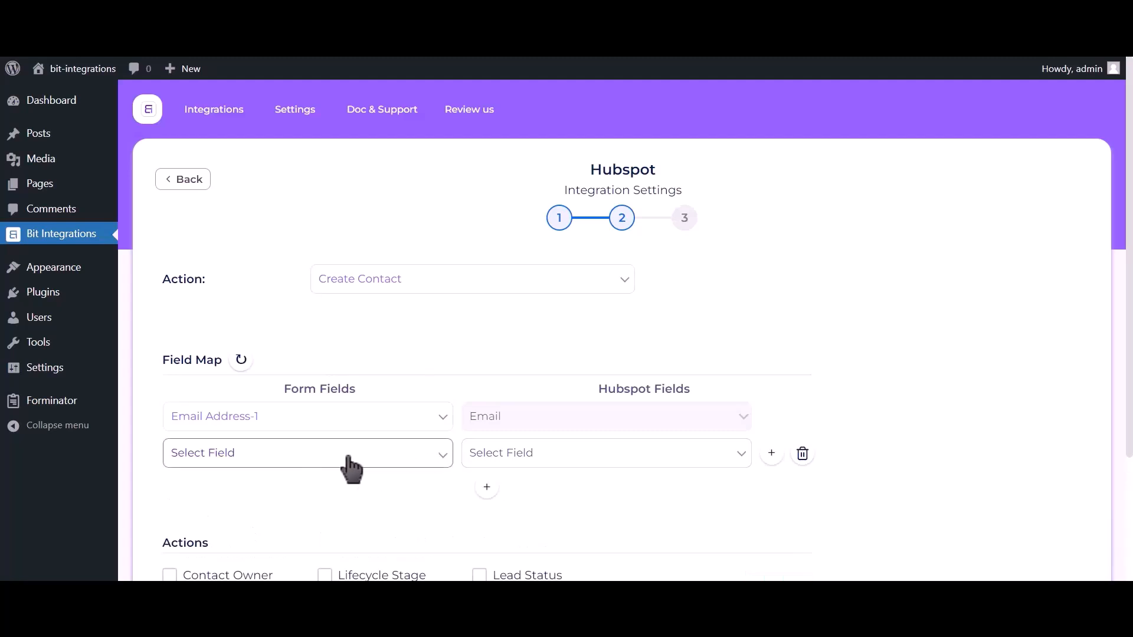
pyautogui.click(296, 458)
pyautogui.click(276, 501)
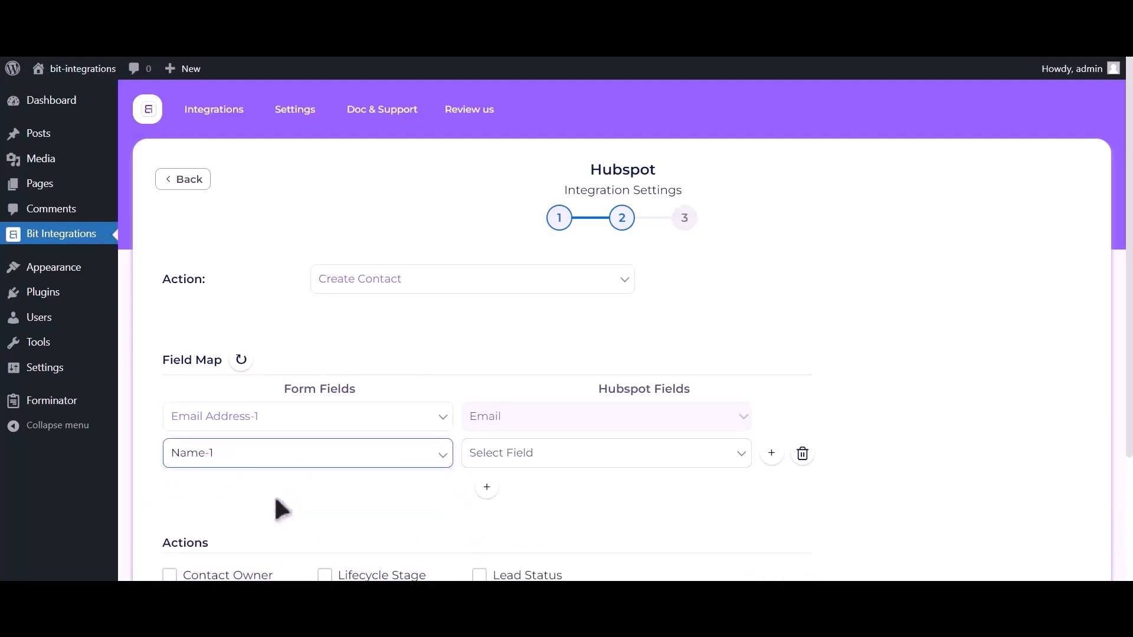
pyautogui.click(596, 455)
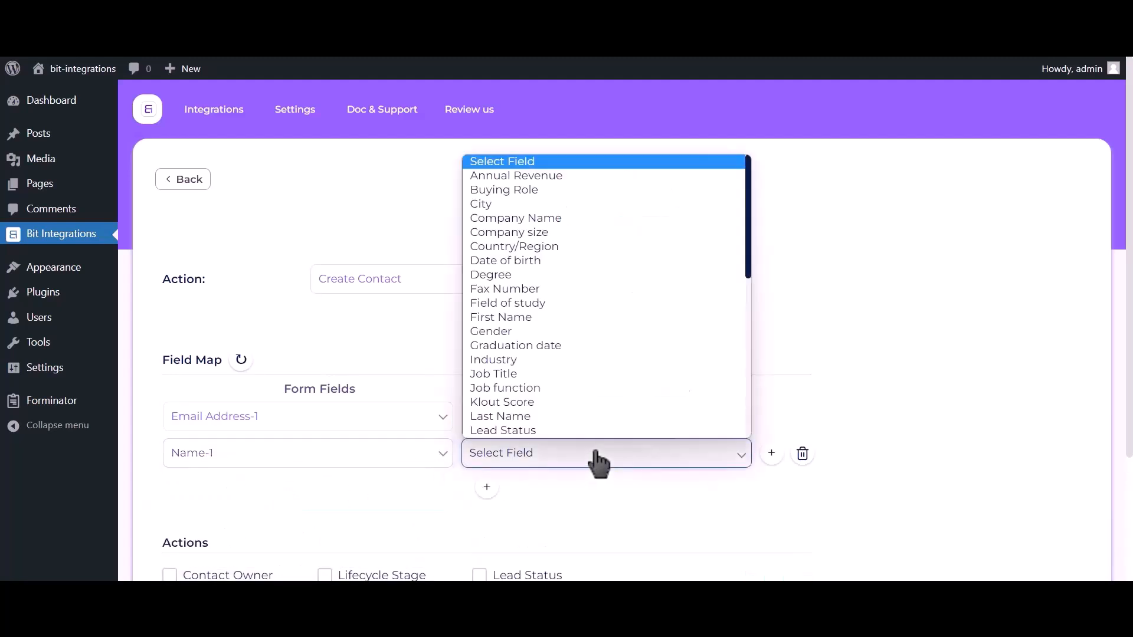
pyautogui.click(520, 317)
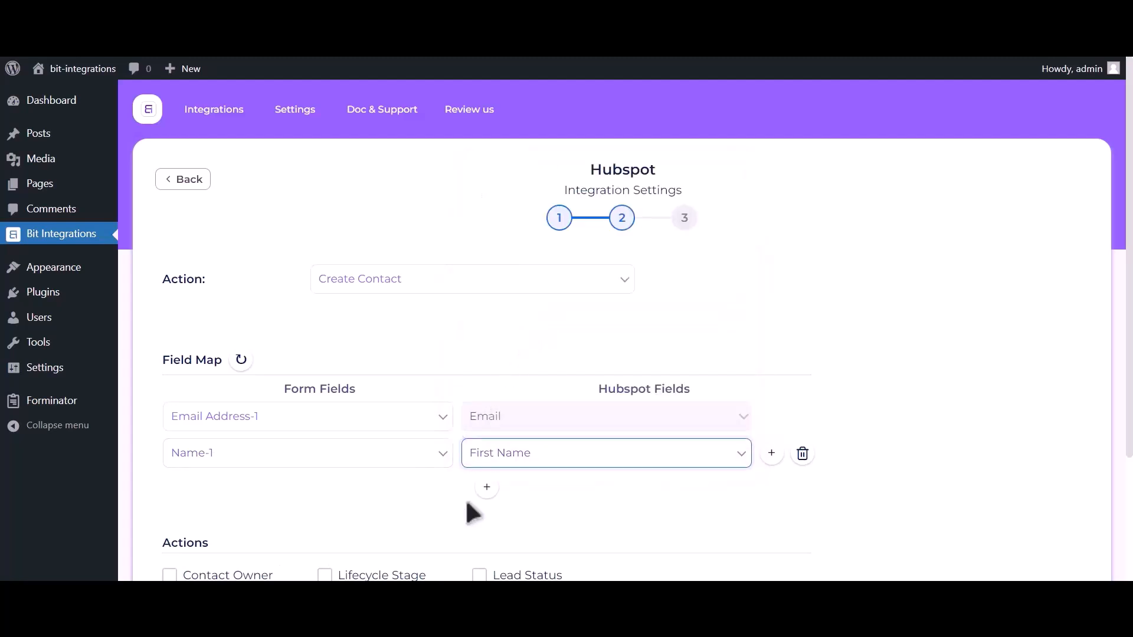
pyautogui.click(487, 487)
pyautogui.click(297, 499)
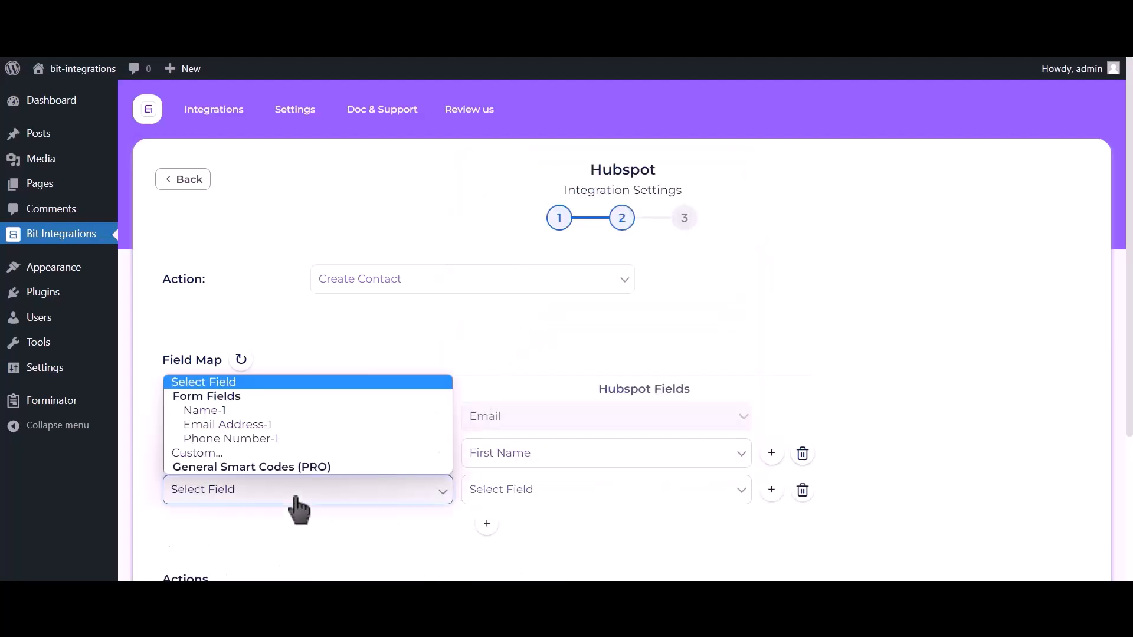
pyautogui.click(274, 438)
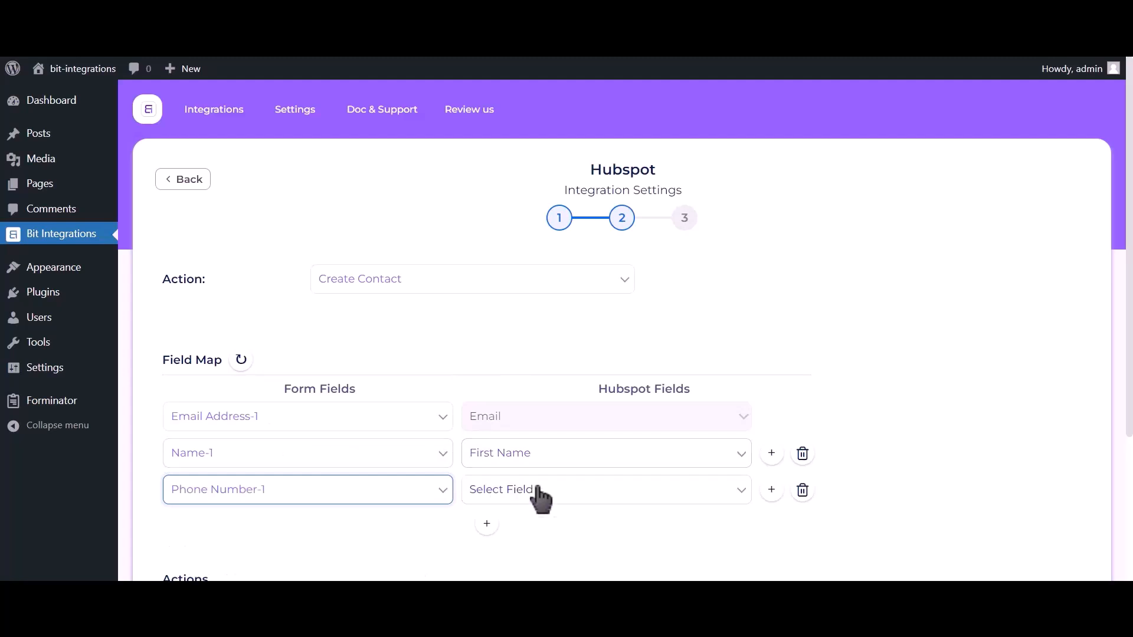
pyautogui.click(539, 497)
pyautogui.press('p')
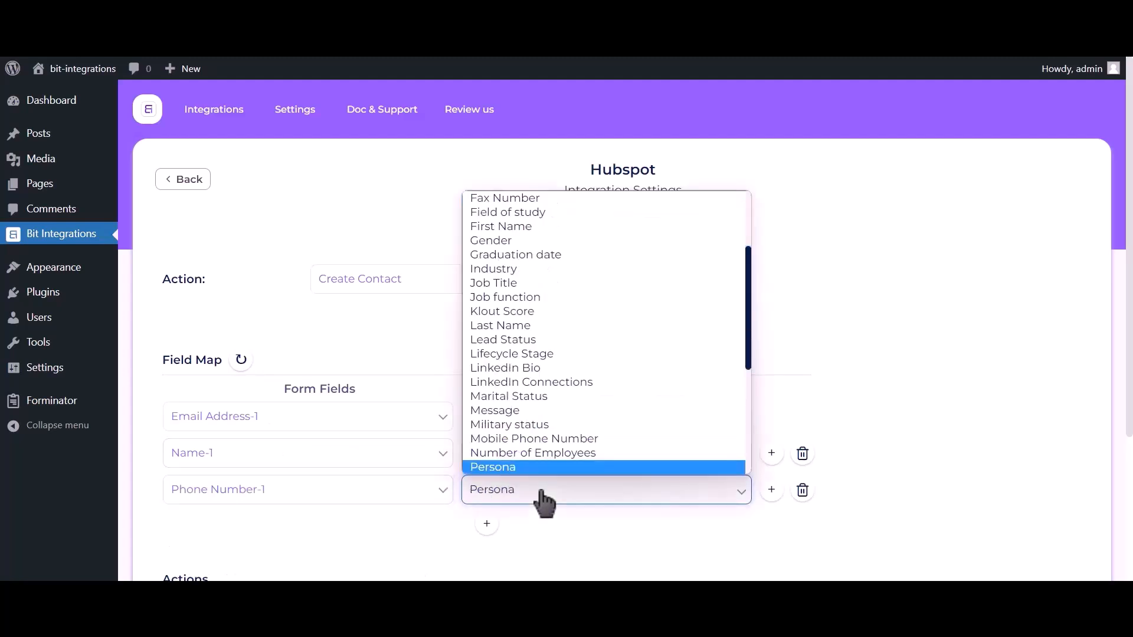
pyautogui.press('h')
pyautogui.click(536, 467)
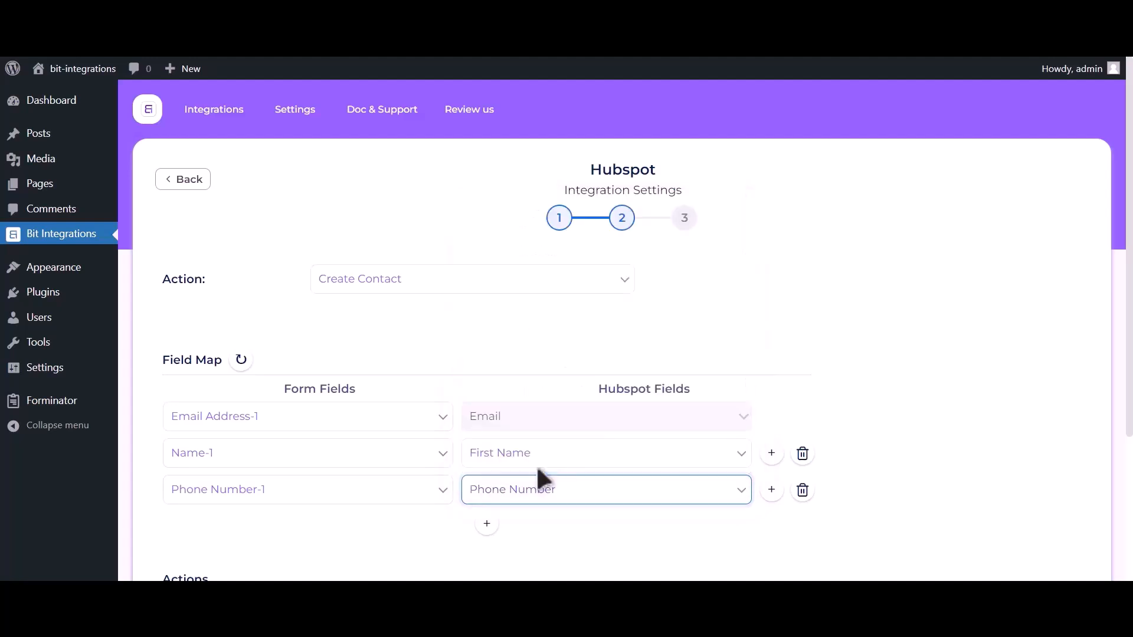
# - Advance the HubSpot integration to step 3 and save it with Finish & Save
pyautogui.scroll(-3, 927, 241)
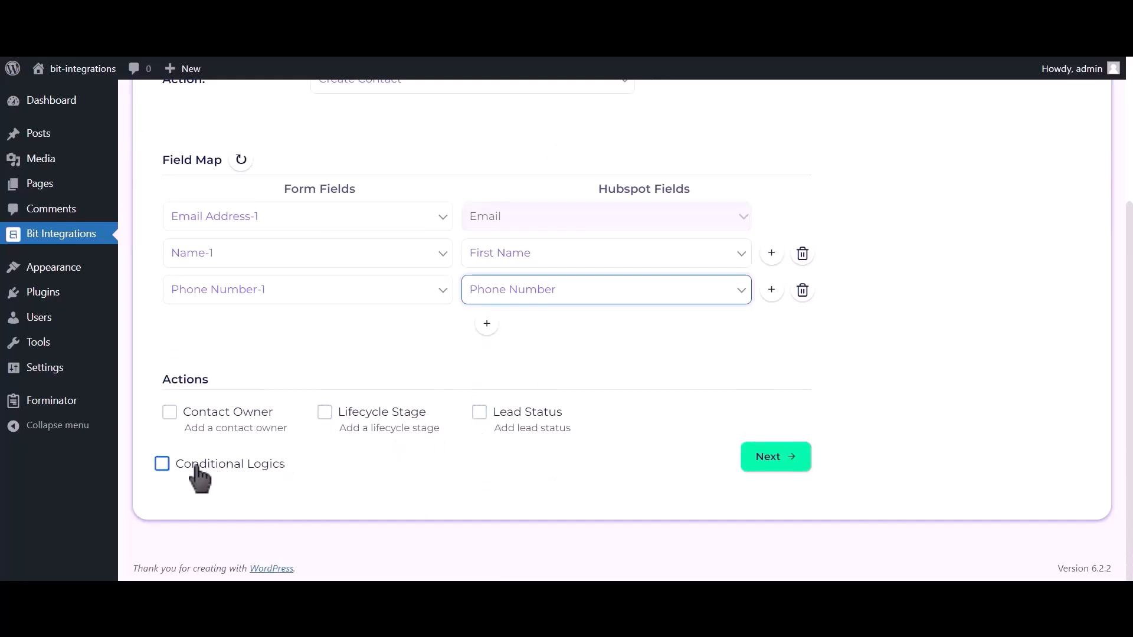
pyautogui.click(779, 461)
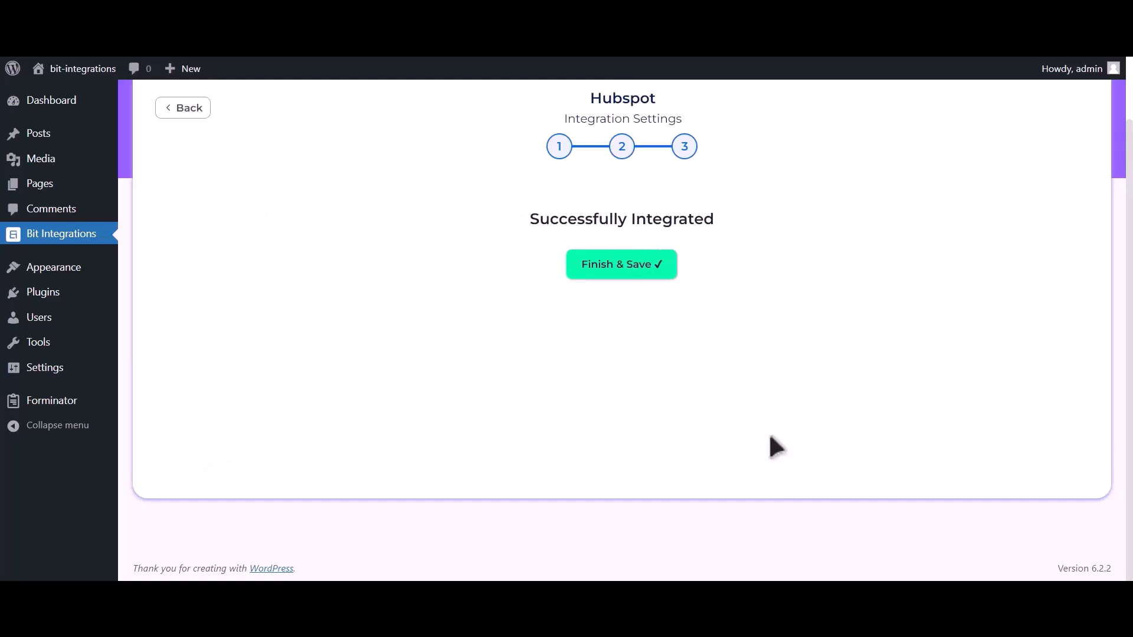
pyautogui.click(639, 267)
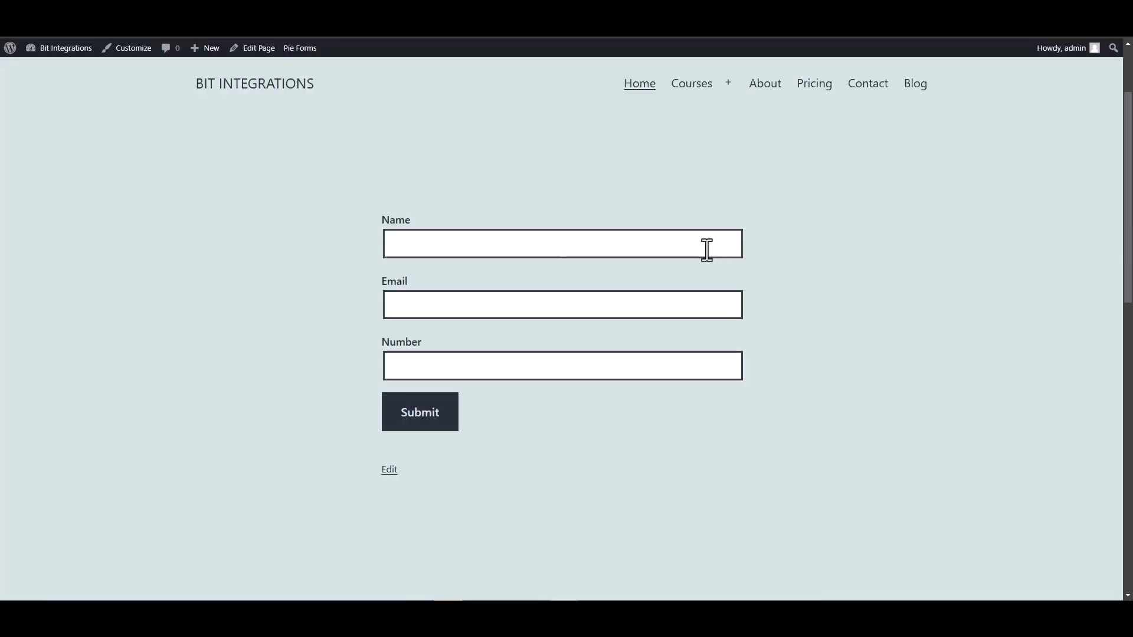
pyautogui.click(706, 247)
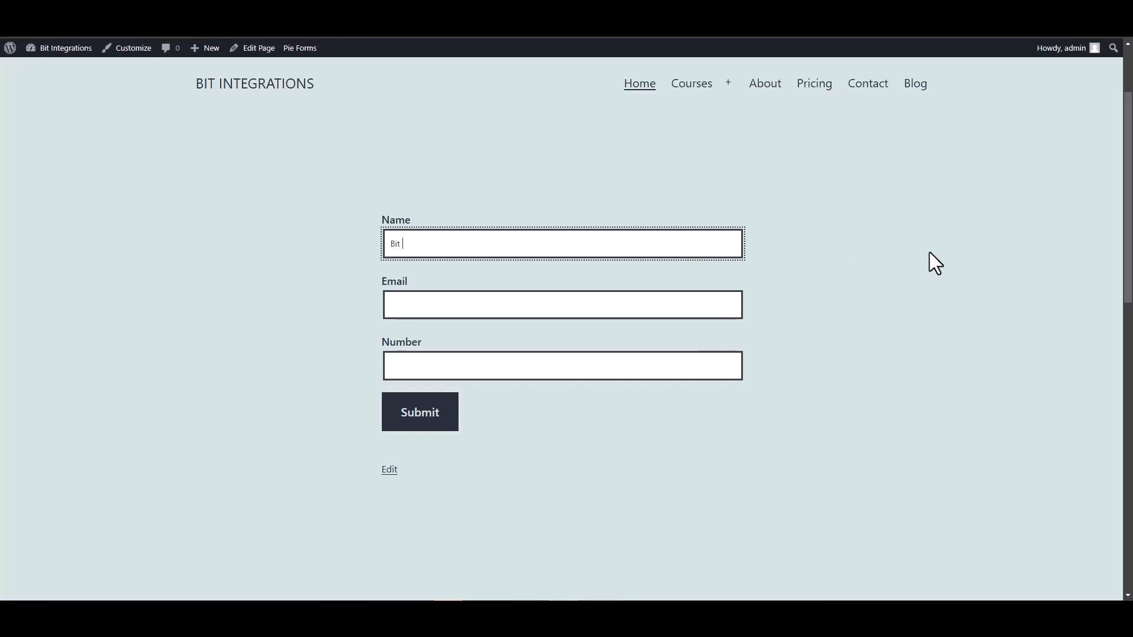
# - Enter 'Bit Integrations' as Name, a contact e-mail and a phone number, then submit the form
pyautogui.write('Bit Integrations')
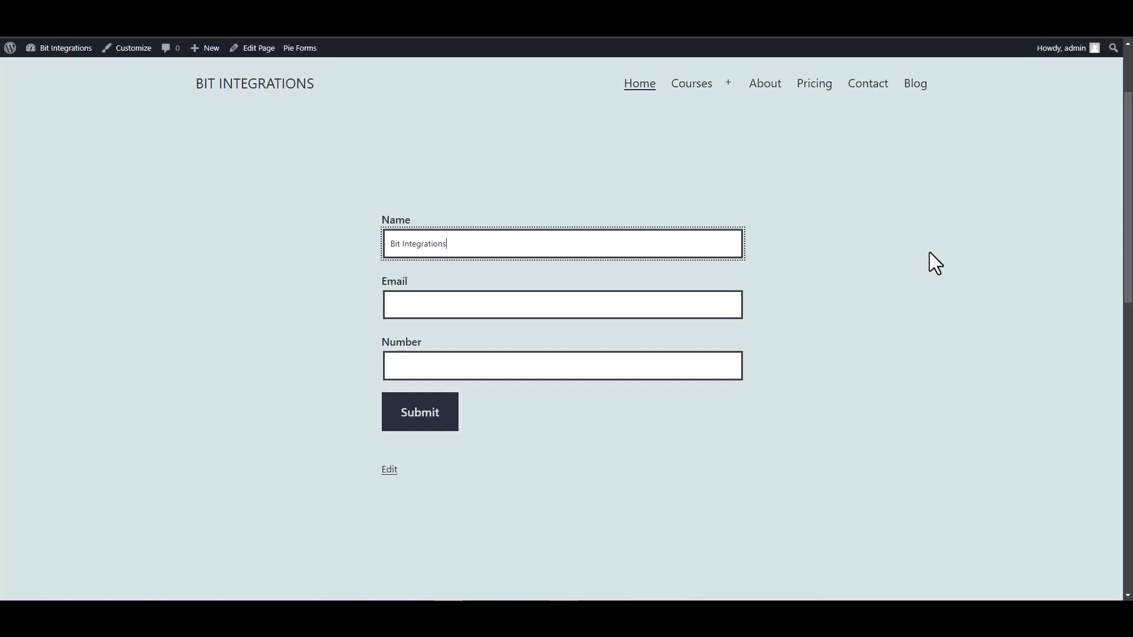
pyautogui.click(712, 303)
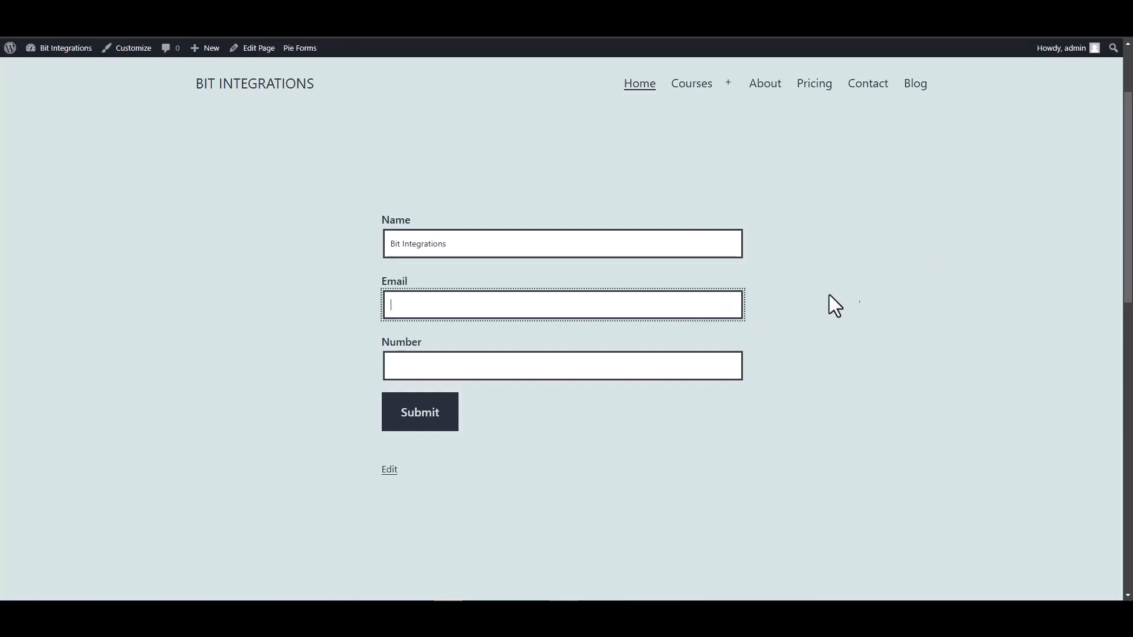
pyautogui.click(675, 362)
pyautogui.write('444555666')
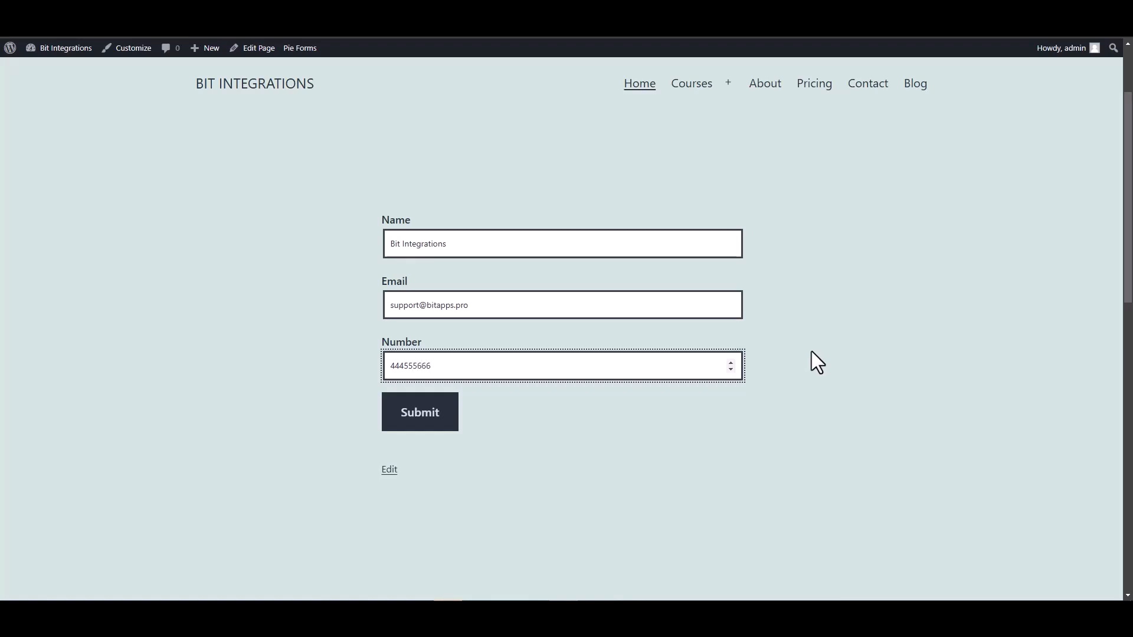
pyautogui.click(423, 423)
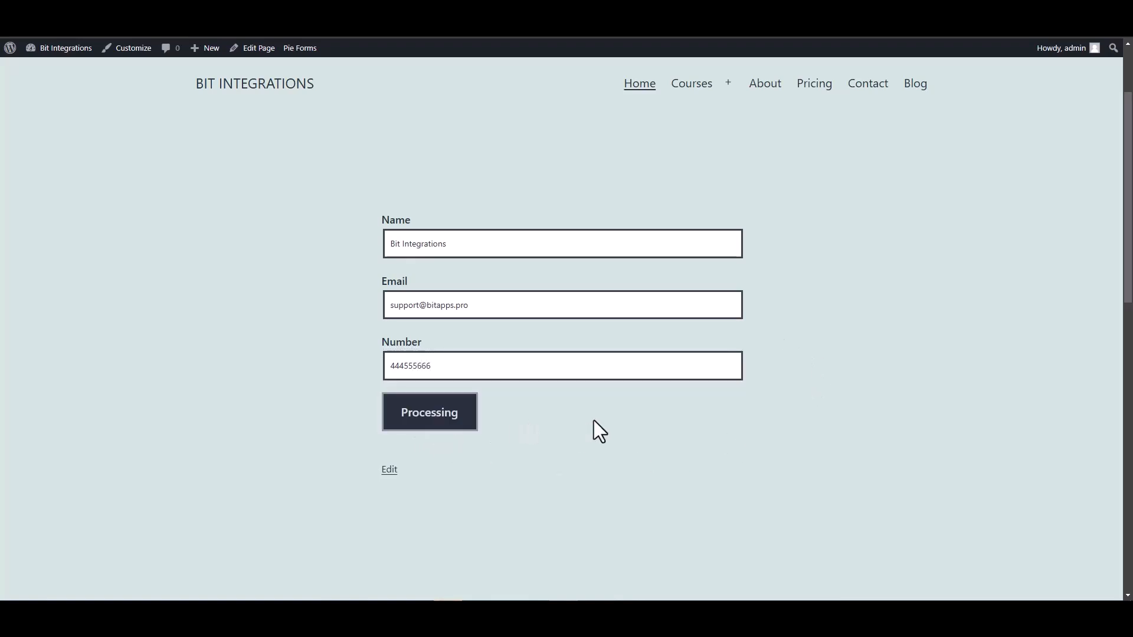
pyautogui.scroll(-3, 594, 420)
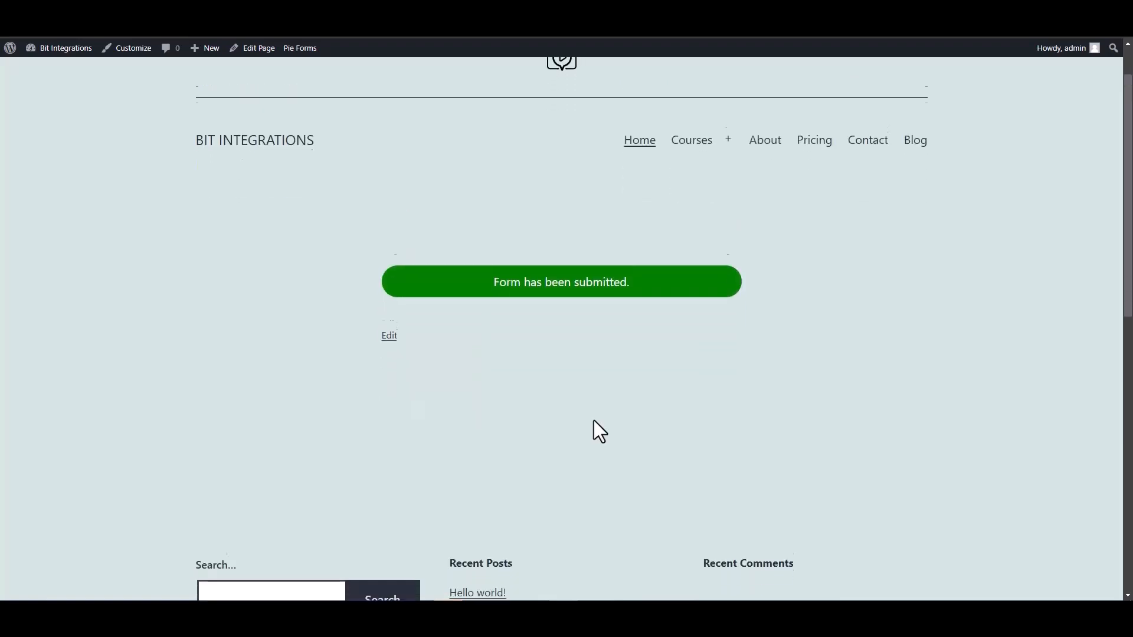
pyautogui.scroll(2, 549, 313)
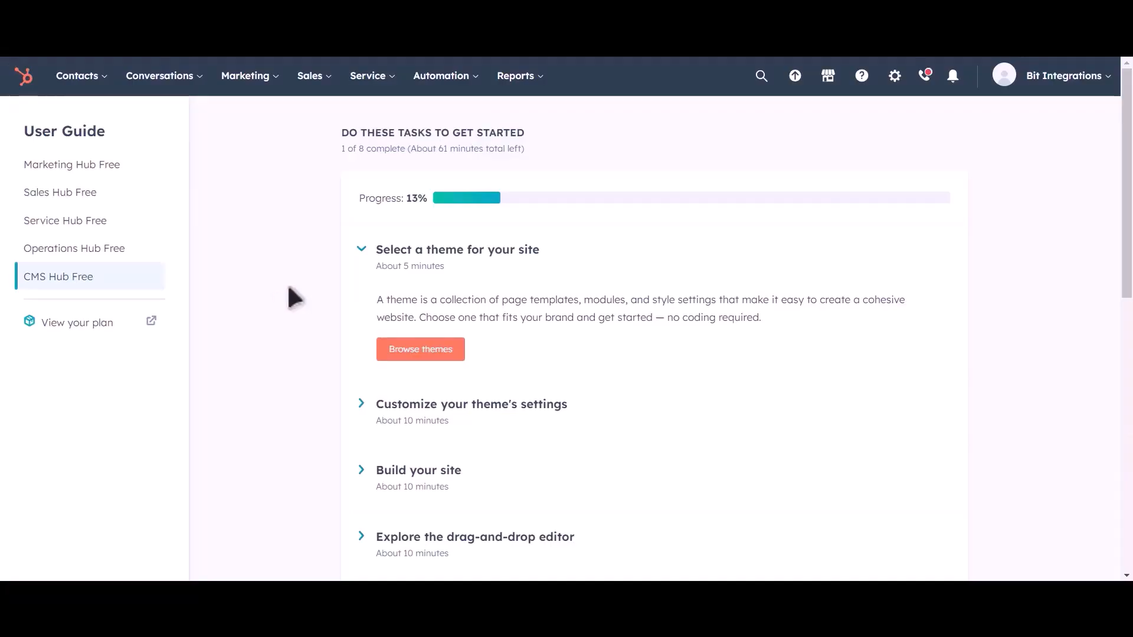
# - Open HubSpot's Contacts list and preview the new Bit Integrations contact record
pyautogui.click(80, 75)
pyautogui.click(88, 122)
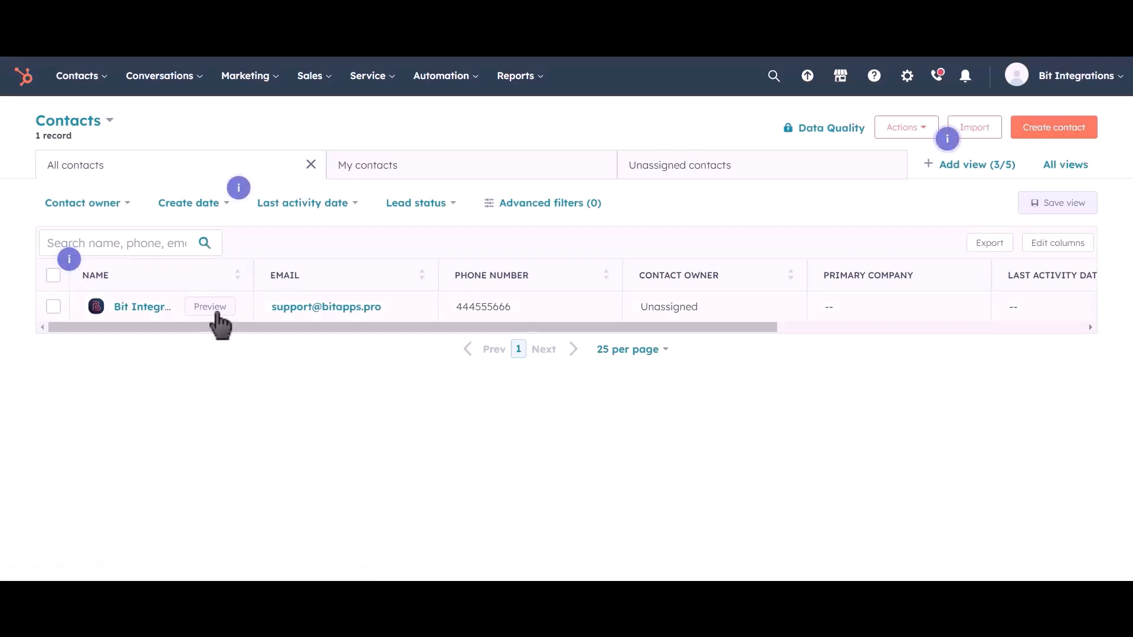
pyautogui.click(216, 313)
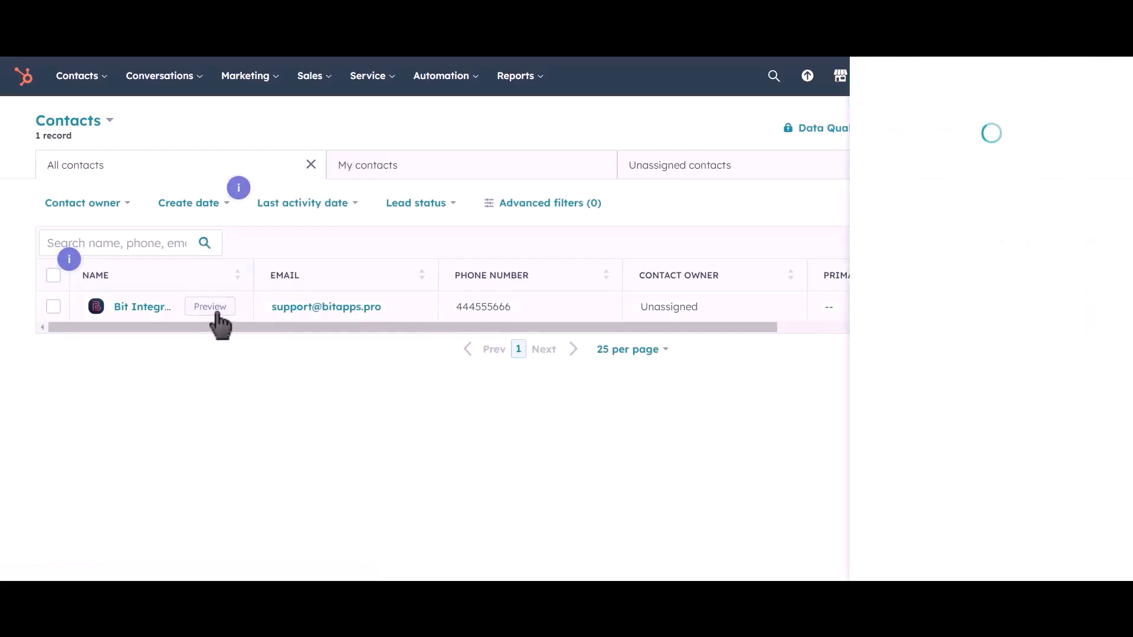